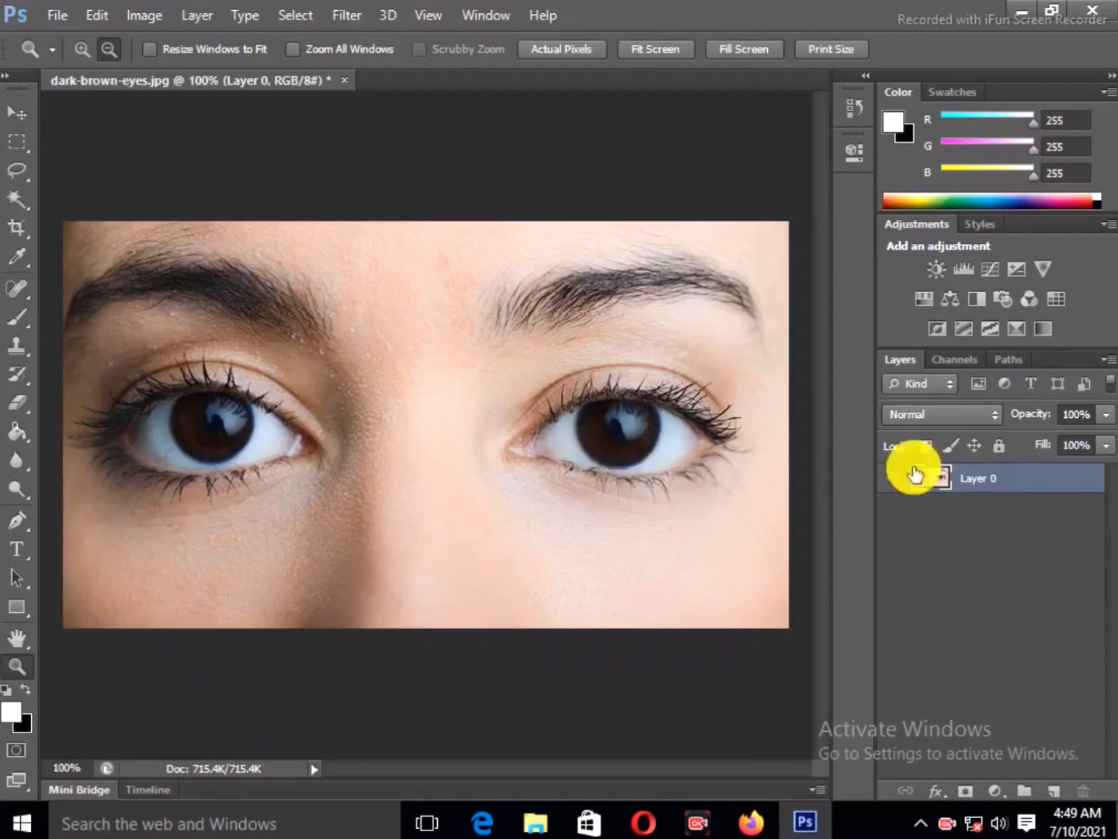
Duplicate Layer 0 and add a Curves adjustment layer above the copy.
{"action": "left_click_drag", "start_coordinate": [1073, 488], "coordinate": [1051, 791]}
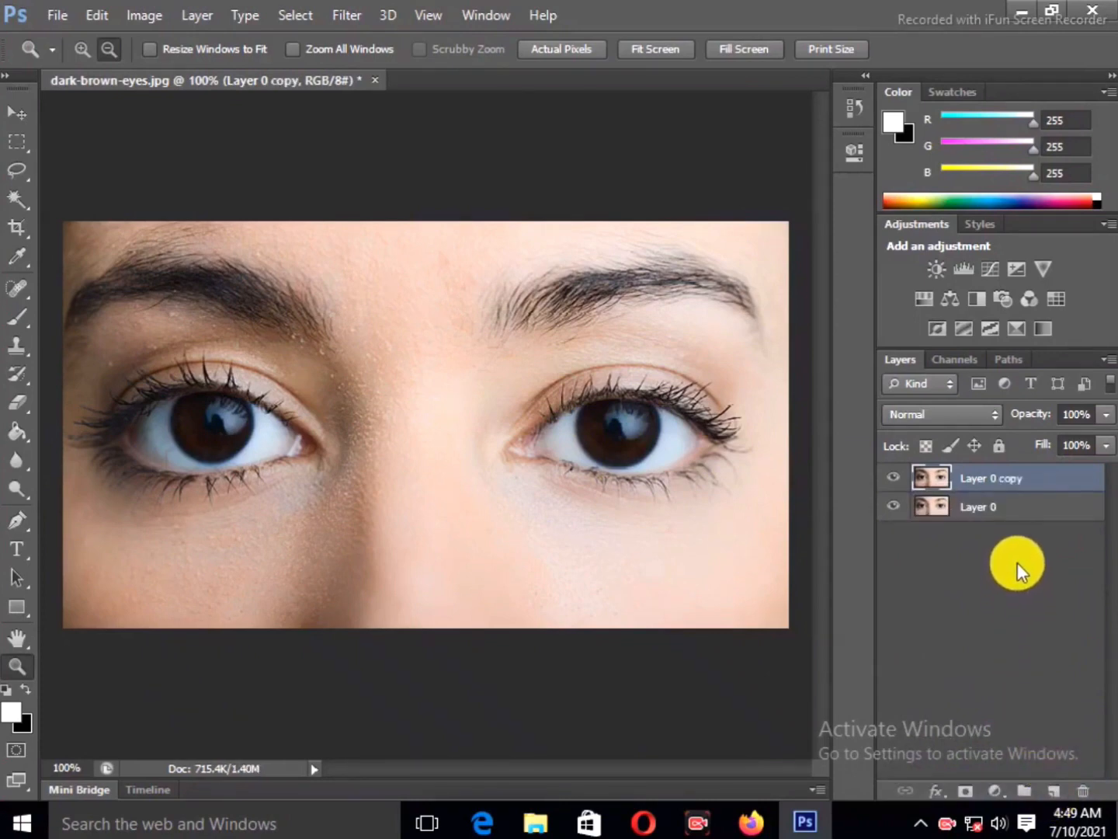
{"action": "left_click", "coordinate": [991, 792]}
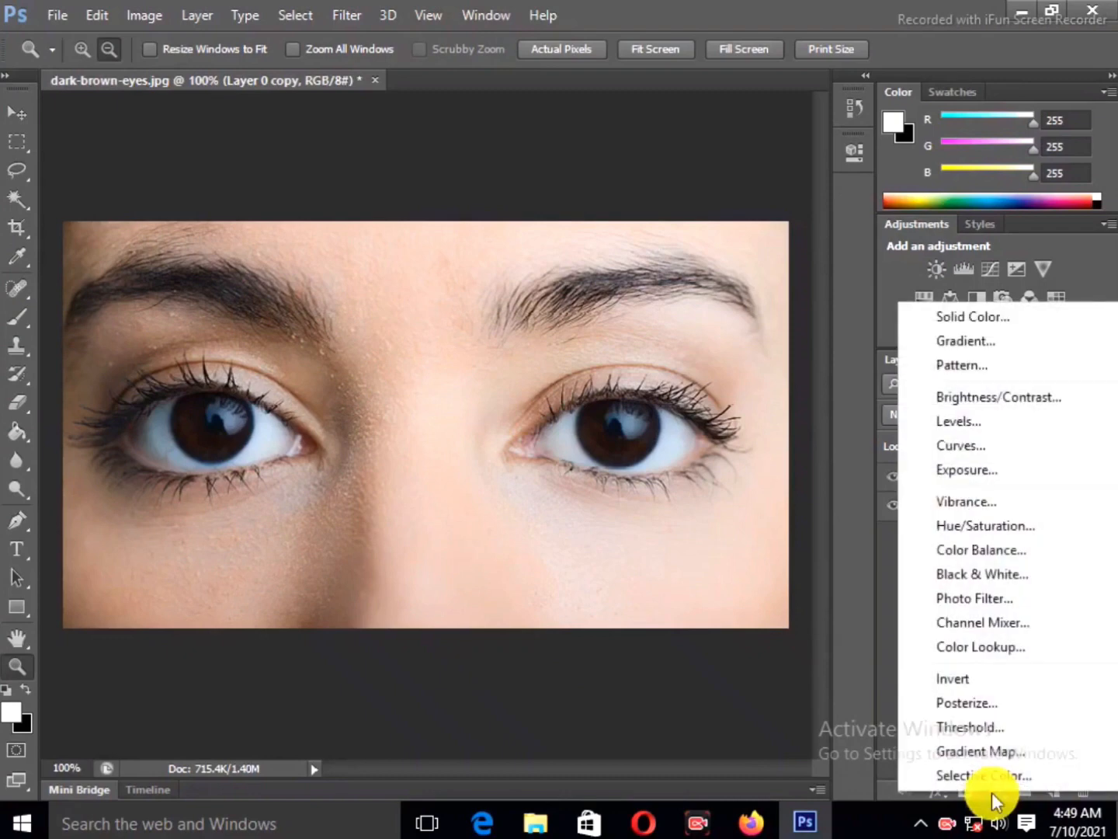
{"action": "left_click", "coordinate": [967, 452]}
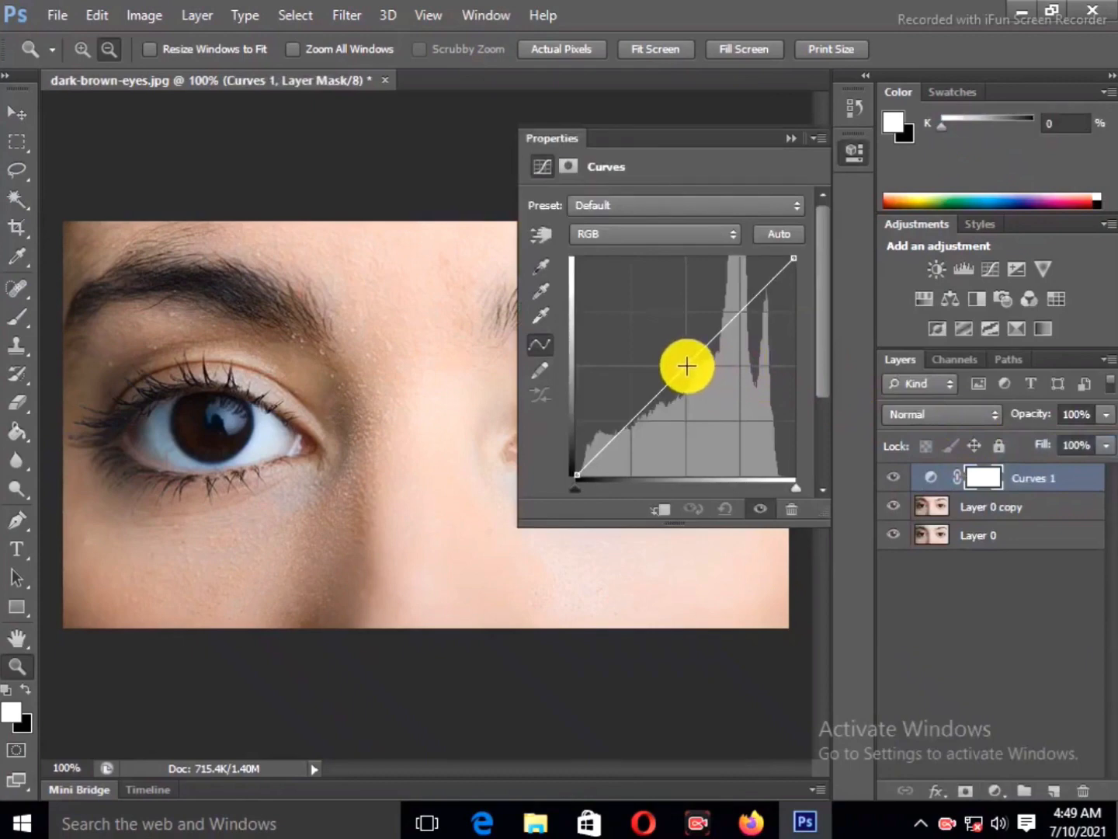
Raise the middle of the RGB curve steeply to almost maximum output, and invert the Curves layer mask to black.
{"action": "left_click_drag", "start_coordinate": [684, 367], "coordinate": [636, 263]}
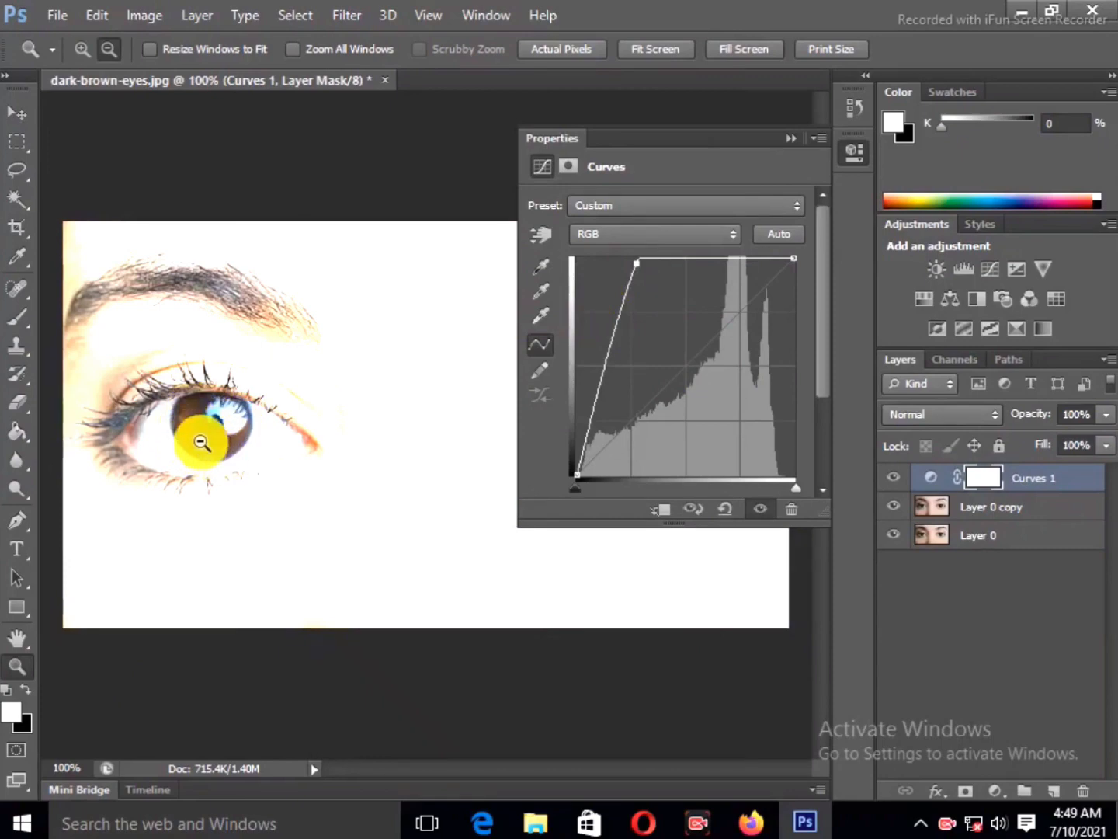
{"action": "left_click", "coordinate": [785, 136]}
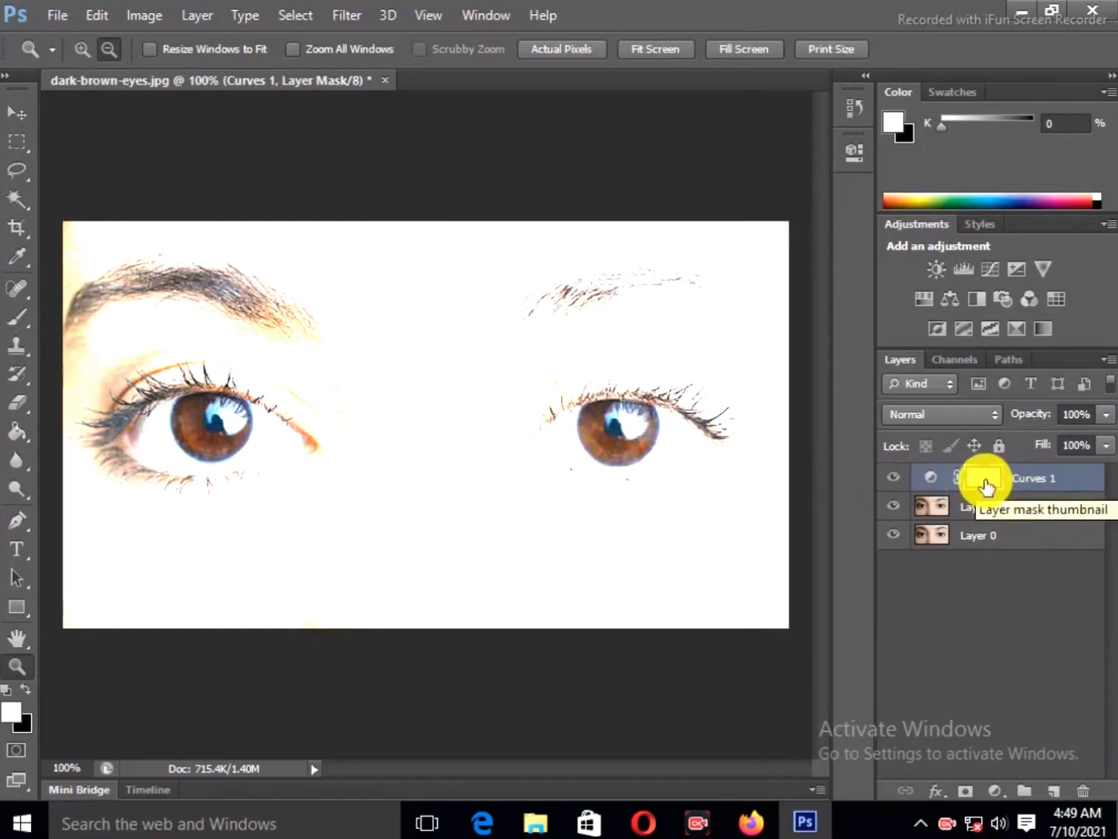
{"action": "key", "text": "ctrl+i"}
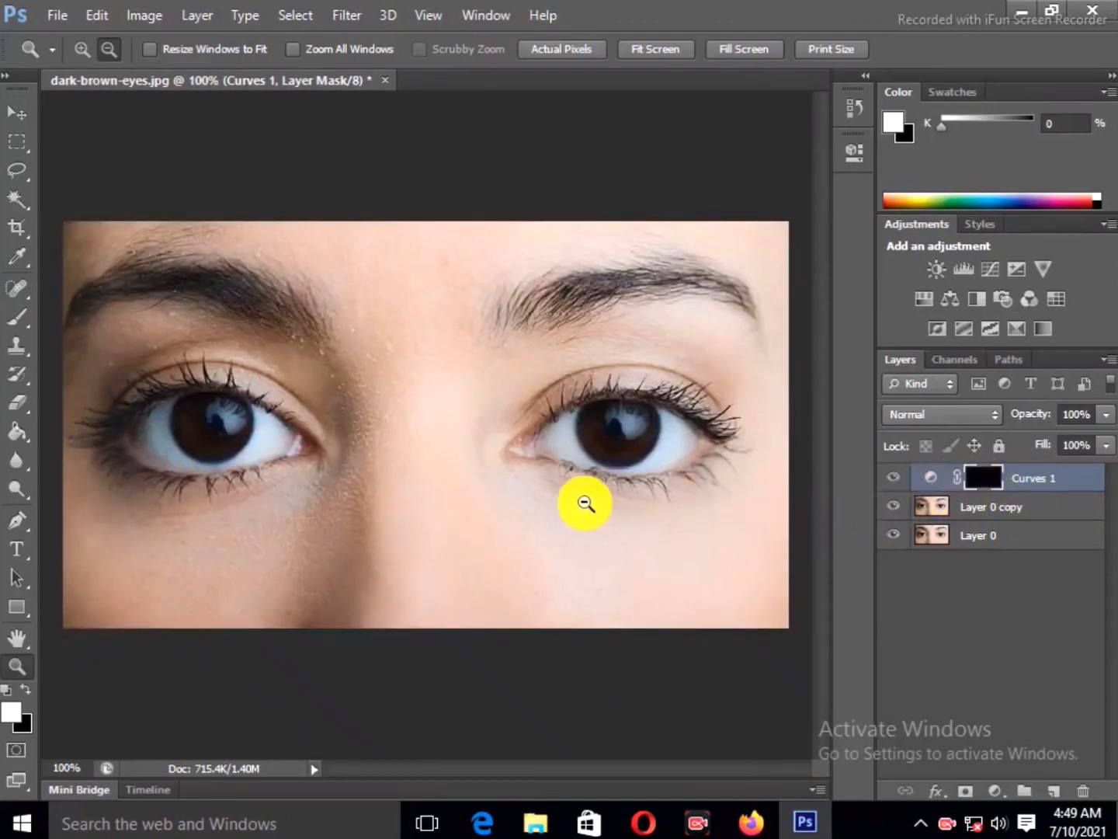
Set the Brush tool to a size of 2 px and a flow of 21%.
{"action": "left_click", "coordinate": [10, 326]}
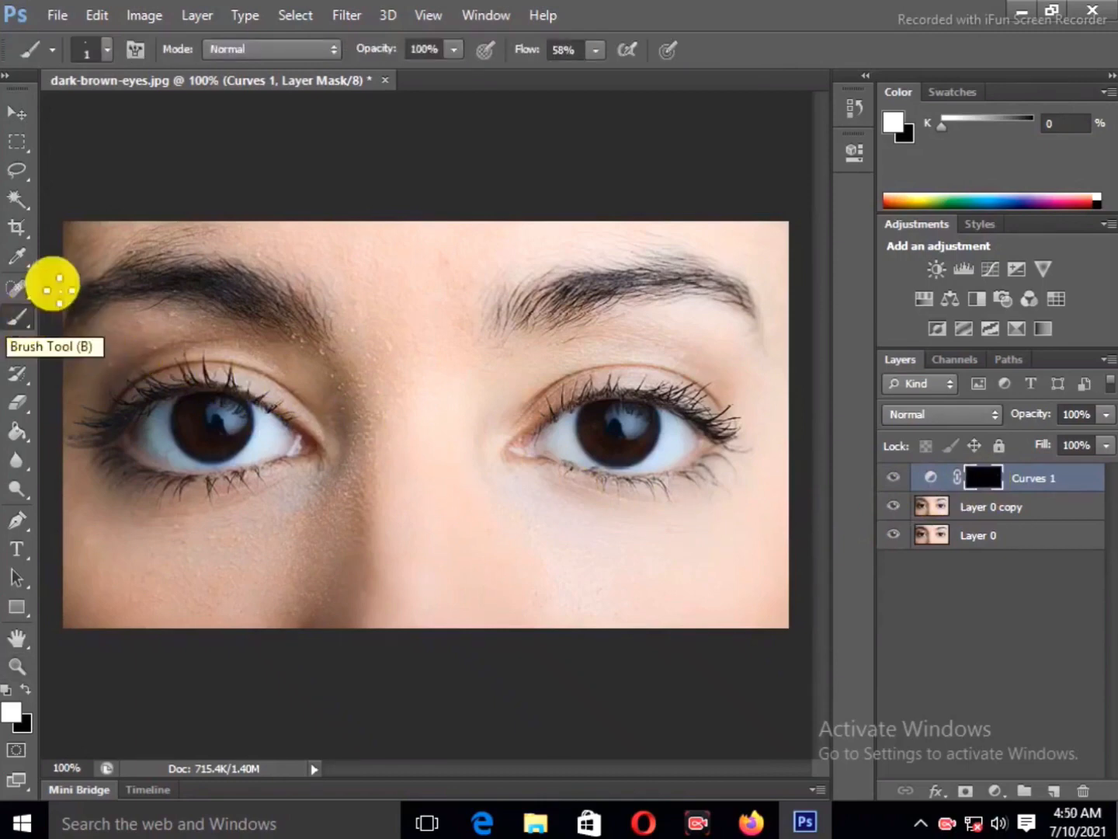
{"action": "left_click", "coordinate": [101, 51]}
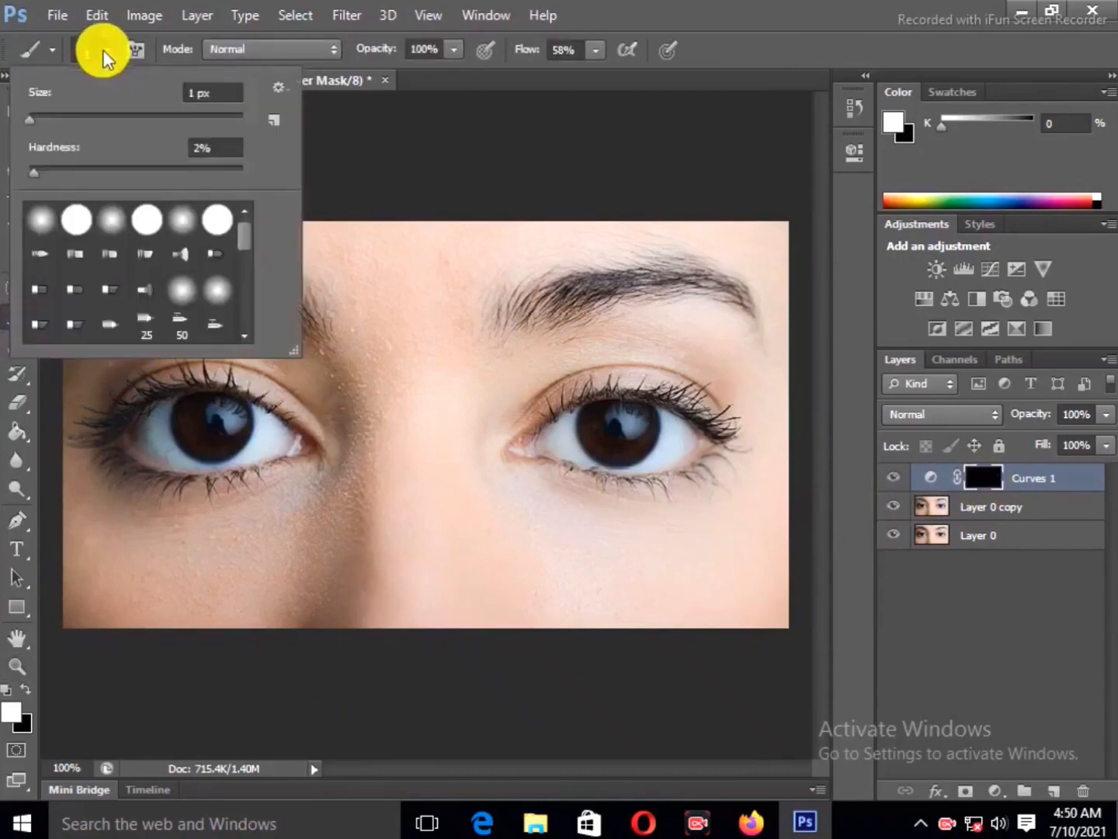
{"action": "left_click", "coordinate": [32, 115]}
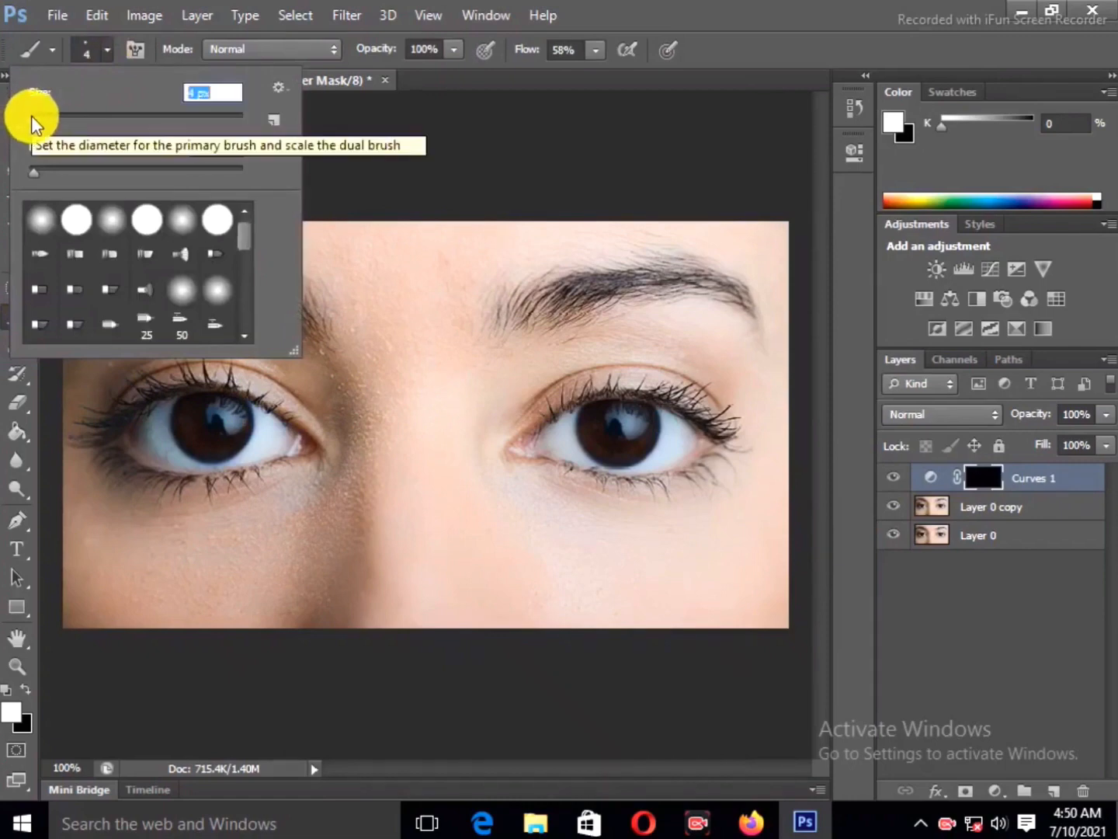
{"action": "left_click_drag", "start_coordinate": [32, 116], "coordinate": [29, 118]}
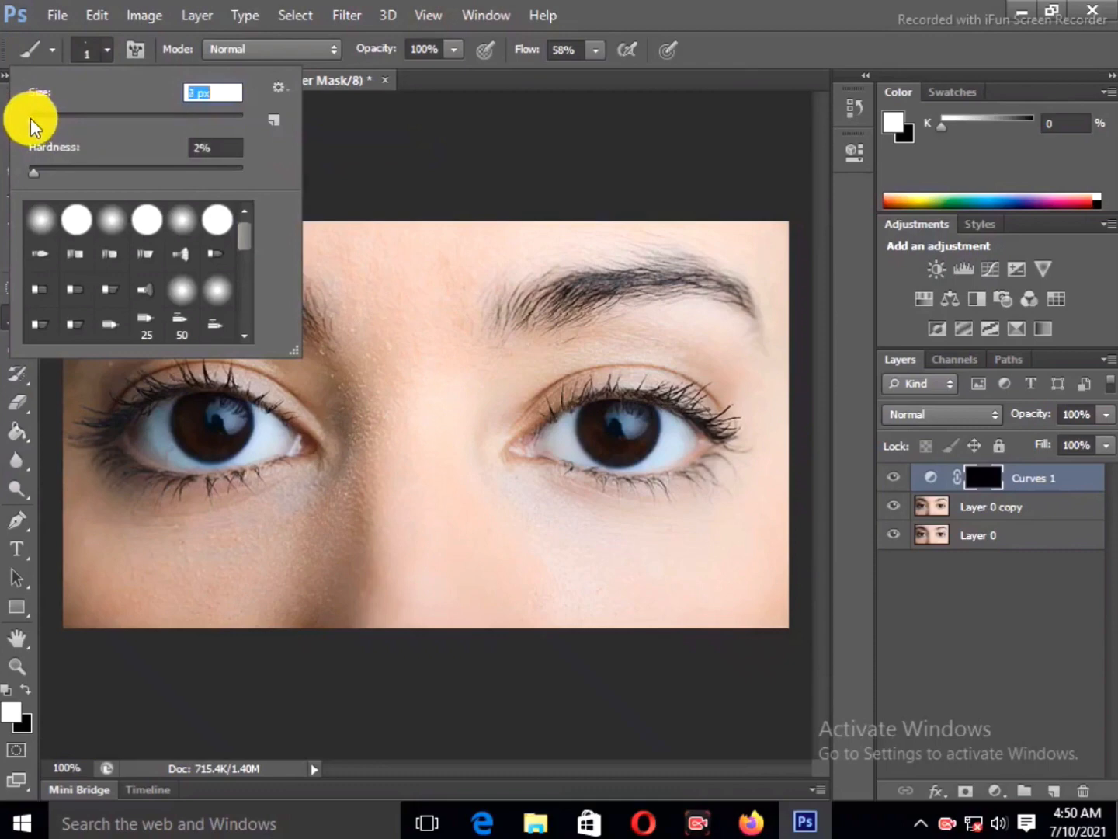
{"action": "left_click", "coordinate": [31, 118]}
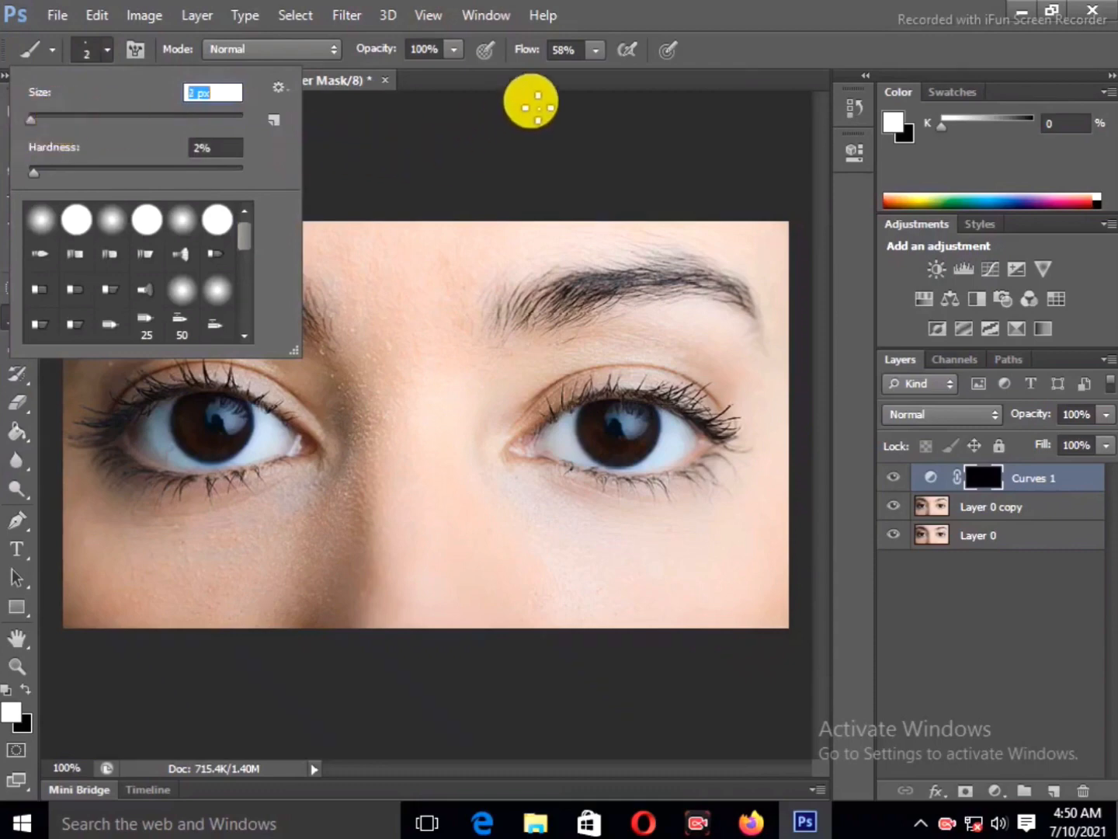
{"action": "left_click", "coordinate": [597, 53]}
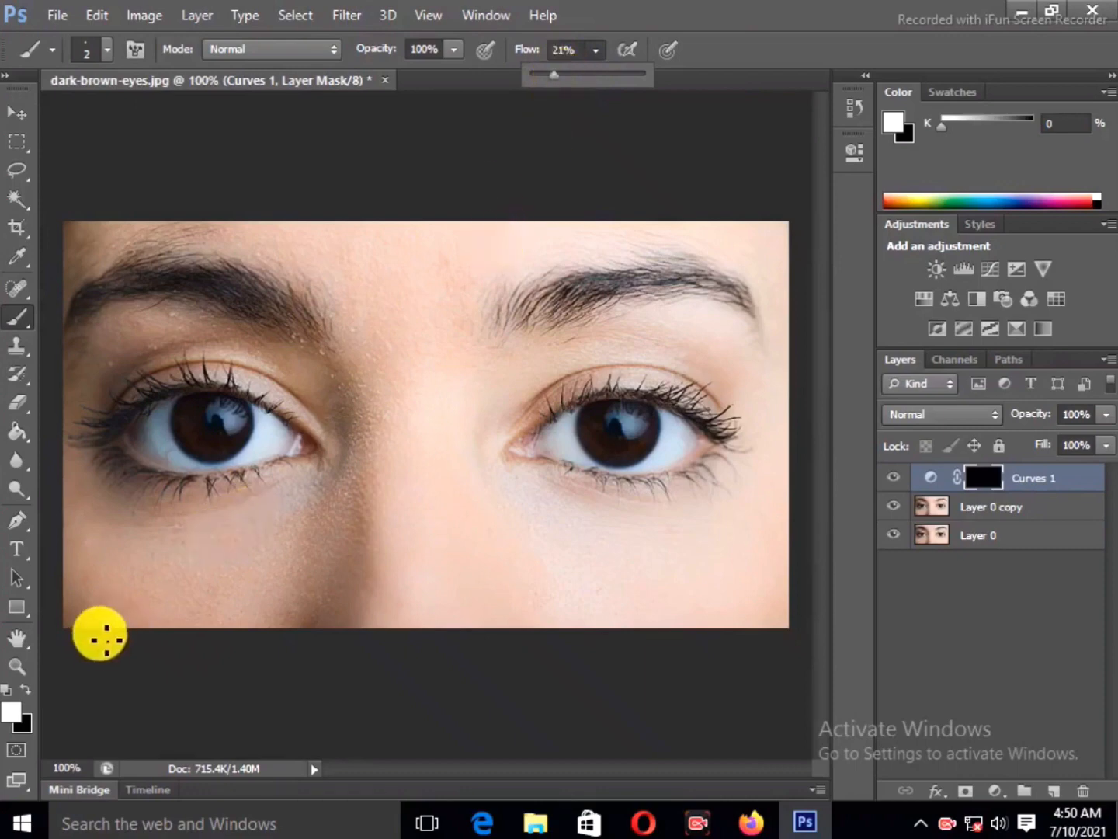
Paint white radial streaks over the right-hand iris on the Curves mask, and brighten its light reflection with a 6 px brush.
{"action": "left_click", "coordinate": [18, 667]}
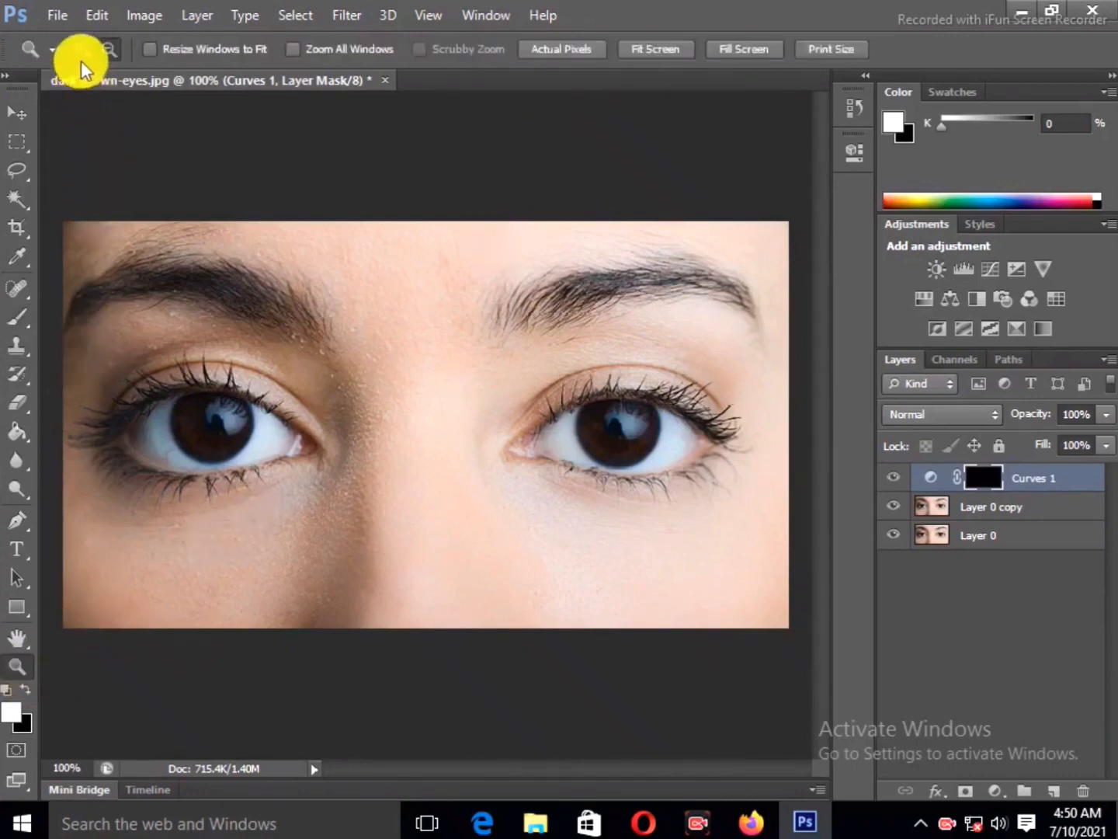
{"action": "left_click", "coordinate": [639, 429]}
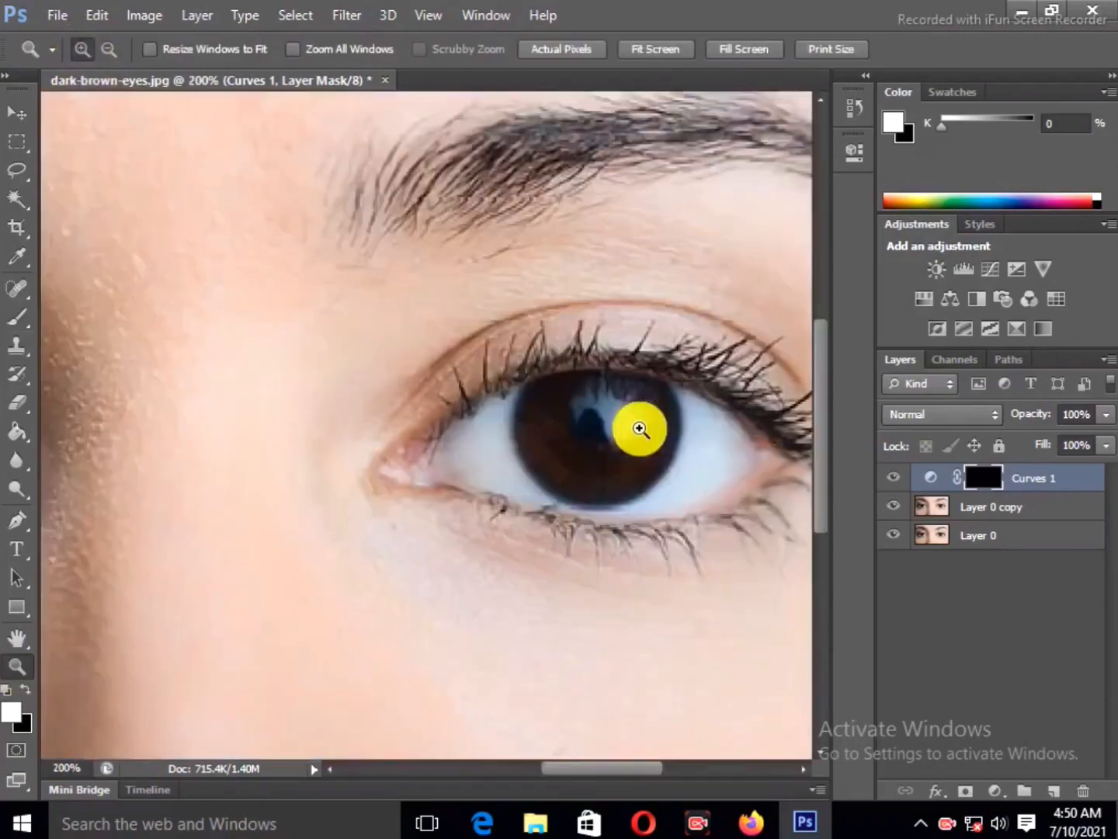
{"action": "left_click", "coordinate": [630, 429]}
{"action": "left_click", "coordinate": [623, 430]}
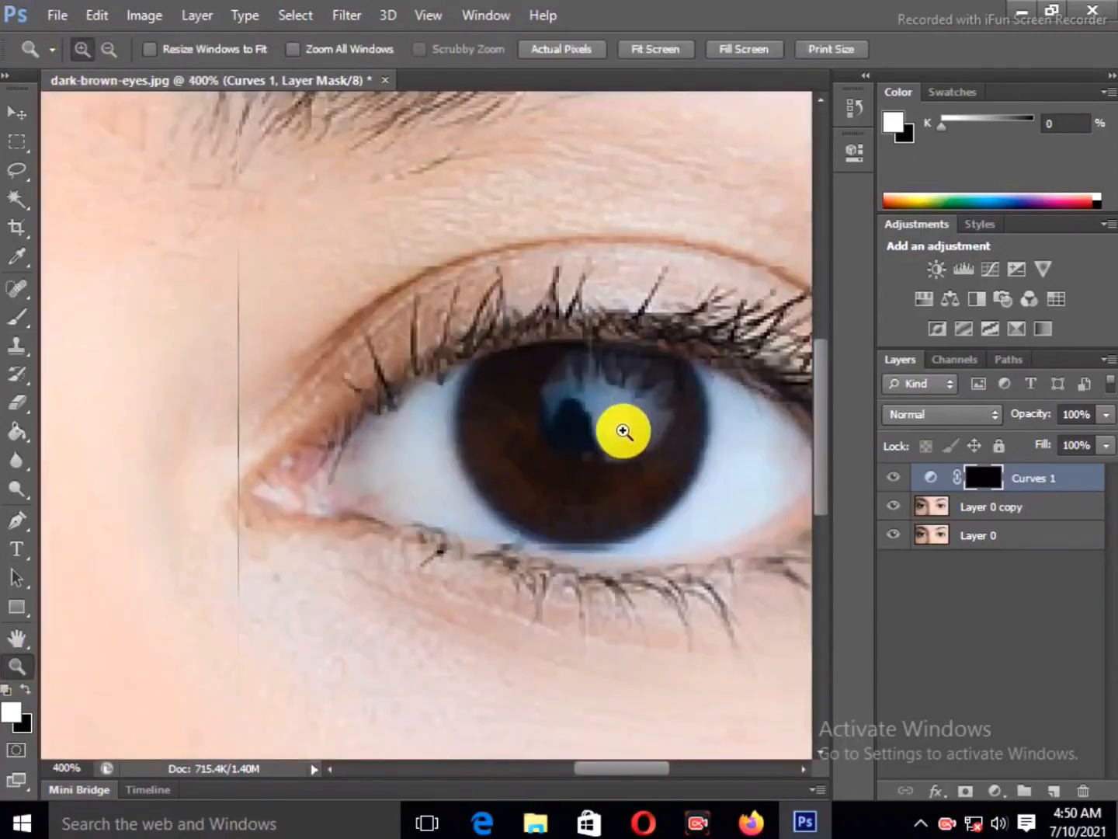
{"action": "left_click", "coordinate": [624, 430]}
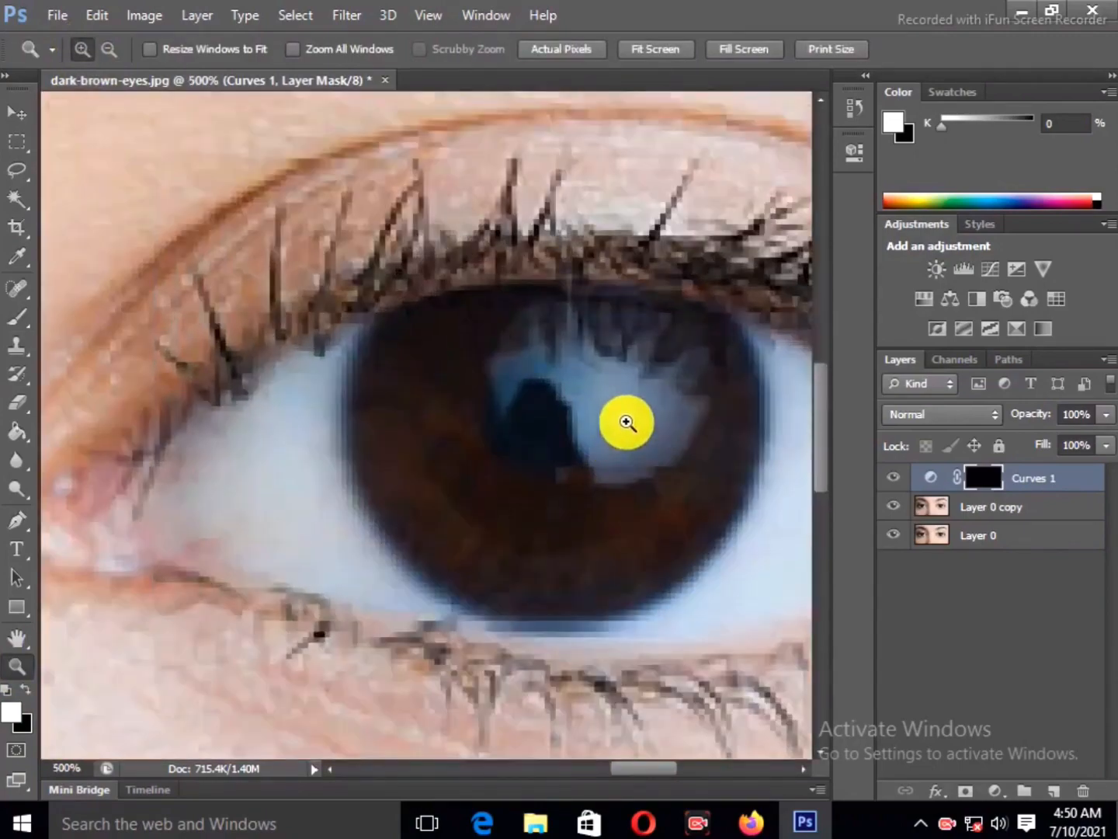
{"action": "left_click", "coordinate": [24, 326]}
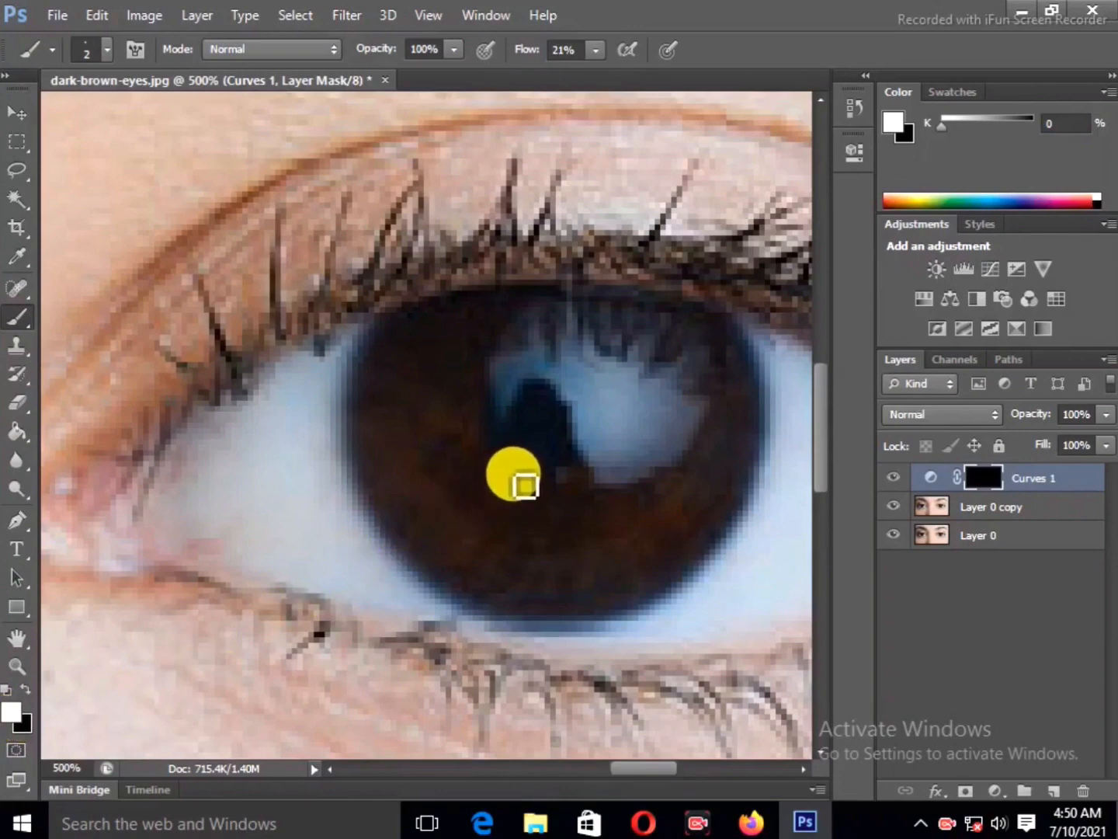
{"action": "mouse_move", "coordinate": [519, 484]}
{"action": "left_mouse_down"}
{"action": "mouse_move", "coordinate": [425, 571]}
{"action": "mouse_move", "coordinate": [505, 474]}
{"action": "mouse_move", "coordinate": [417, 548]}
{"action": "mouse_move", "coordinate": [506, 480]}
{"action": "mouse_move", "coordinate": [428, 556]}
{"action": "mouse_move", "coordinate": [496, 467]}
{"action": "mouse_move", "coordinate": [407, 526]}
{"action": "mouse_move", "coordinate": [500, 457]}
{"action": "mouse_move", "coordinate": [403, 513]}
{"action": "mouse_move", "coordinate": [492, 436]}
{"action": "mouse_move", "coordinate": [439, 467]}
{"action": "mouse_move", "coordinate": [405, 495]}
{"action": "mouse_move", "coordinate": [501, 447]}
{"action": "mouse_move", "coordinate": [408, 500]}
{"action": "mouse_move", "coordinate": [409, 462]}
{"action": "mouse_move", "coordinate": [395, 464]}
{"action": "mouse_move", "coordinate": [485, 431]}
{"action": "mouse_move", "coordinate": [383, 446]}
{"action": "mouse_move", "coordinate": [483, 428]}
{"action": "mouse_move", "coordinate": [393, 420]}
{"action": "mouse_move", "coordinate": [474, 418]}
{"action": "mouse_move", "coordinate": [393, 399]}
{"action": "mouse_move", "coordinate": [462, 407]}
{"action": "mouse_move", "coordinate": [408, 392]}
{"action": "mouse_move", "coordinate": [497, 412]}
{"action": "mouse_move", "coordinate": [415, 369]}
{"action": "mouse_move", "coordinate": [501, 403]}
{"action": "mouse_move", "coordinate": [442, 341]}
{"action": "mouse_move", "coordinate": [502, 393]}
{"action": "mouse_move", "coordinate": [451, 324]}
{"action": "mouse_move", "coordinate": [514, 374]}
{"action": "mouse_move", "coordinate": [509, 331]}
{"action": "mouse_move", "coordinate": [521, 391]}
{"action": "mouse_move", "coordinate": [472, 347]}
{"action": "mouse_move", "coordinate": [500, 396]}
{"action": "mouse_move", "coordinate": [434, 420]}
{"action": "mouse_move", "coordinate": [405, 475]}
{"action": "mouse_move", "coordinate": [481, 454]}
{"action": "mouse_move", "coordinate": [440, 541]}
{"action": "mouse_move", "coordinate": [516, 503]}
{"action": "mouse_move", "coordinate": [465, 569]}
{"action": "mouse_move", "coordinate": [527, 527]}
{"action": "mouse_move", "coordinate": [506, 539]}
{"action": "mouse_move", "coordinate": [519, 546]}
{"action": "mouse_move", "coordinate": [492, 535]}
{"action": "mouse_move", "coordinate": [479, 564]}
{"action": "mouse_move", "coordinate": [507, 551]}
{"action": "mouse_move", "coordinate": [509, 595]}
{"action": "mouse_move", "coordinate": [533, 506]}
{"action": "mouse_move", "coordinate": [528, 614]}
{"action": "mouse_move", "coordinate": [547, 516]}
{"action": "mouse_move", "coordinate": [546, 610]}
{"action": "mouse_move", "coordinate": [549, 509]}
{"action": "mouse_move", "coordinate": [557, 604]}
{"action": "mouse_move", "coordinate": [564, 512]}
{"action": "mouse_move", "coordinate": [587, 618]}
{"action": "mouse_move", "coordinate": [570, 504]}
{"action": "mouse_move", "coordinate": [602, 609]}
{"action": "mouse_move", "coordinate": [571, 497]}
{"action": "mouse_move", "coordinate": [626, 597]}
{"action": "mouse_move", "coordinate": [589, 494]}
{"action": "mouse_move", "coordinate": [646, 591]}
{"action": "mouse_move", "coordinate": [602, 497]}
{"action": "mouse_move", "coordinate": [641, 575]}
{"action": "mouse_move", "coordinate": [637, 529]}
{"action": "mouse_move", "coordinate": [674, 562]}
{"action": "mouse_move", "coordinate": [636, 492]}
{"action": "mouse_move", "coordinate": [691, 549]}
{"action": "mouse_move", "coordinate": [725, 533]}
{"action": "mouse_move", "coordinate": [702, 506]}
{"action": "mouse_move", "coordinate": [736, 520]}
{"action": "mouse_move", "coordinate": [712, 500]}
{"action": "mouse_move", "coordinate": [738, 500]}
{"action": "mouse_move", "coordinate": [671, 472]}
{"action": "mouse_move", "coordinate": [737, 474]}
{"action": "mouse_move", "coordinate": [690, 477]}
{"action": "mouse_move", "coordinate": [757, 442]}
{"action": "mouse_move", "coordinate": [743, 444]}
{"action": "mouse_move", "coordinate": [750, 421]}
{"action": "mouse_move", "coordinate": [734, 381]}
{"action": "mouse_move", "coordinate": [676, 411]}
{"action": "mouse_move", "coordinate": [736, 370]}
{"action": "mouse_move", "coordinate": [706, 401]}
{"action": "mouse_move", "coordinate": [726, 430]}
{"action": "mouse_move", "coordinate": [730, 517]}
{"action": "mouse_move", "coordinate": [670, 517]}
{"action": "mouse_move", "coordinate": [676, 560]}
{"action": "mouse_move", "coordinate": [664, 526]}
{"action": "mouse_move", "coordinate": [649, 598]}
{"action": "mouse_move", "coordinate": [623, 526]}
{"action": "mouse_move", "coordinate": [621, 602]}
{"action": "mouse_move", "coordinate": [602, 520]}
{"action": "mouse_move", "coordinate": [598, 607]}
{"action": "mouse_move", "coordinate": [587, 563]}
{"action": "mouse_move", "coordinate": [534, 627]}
{"action": "mouse_move", "coordinate": [570, 512]}
{"action": "mouse_move", "coordinate": [520, 586]}
{"action": "mouse_move", "coordinate": [555, 494]}
{"action": "mouse_move", "coordinate": [498, 579]}
{"action": "mouse_move", "coordinate": [459, 547]}
{"action": "mouse_move", "coordinate": [498, 521]}
{"action": "mouse_move", "coordinate": [442, 543]}
{"action": "left_mouse_up"}
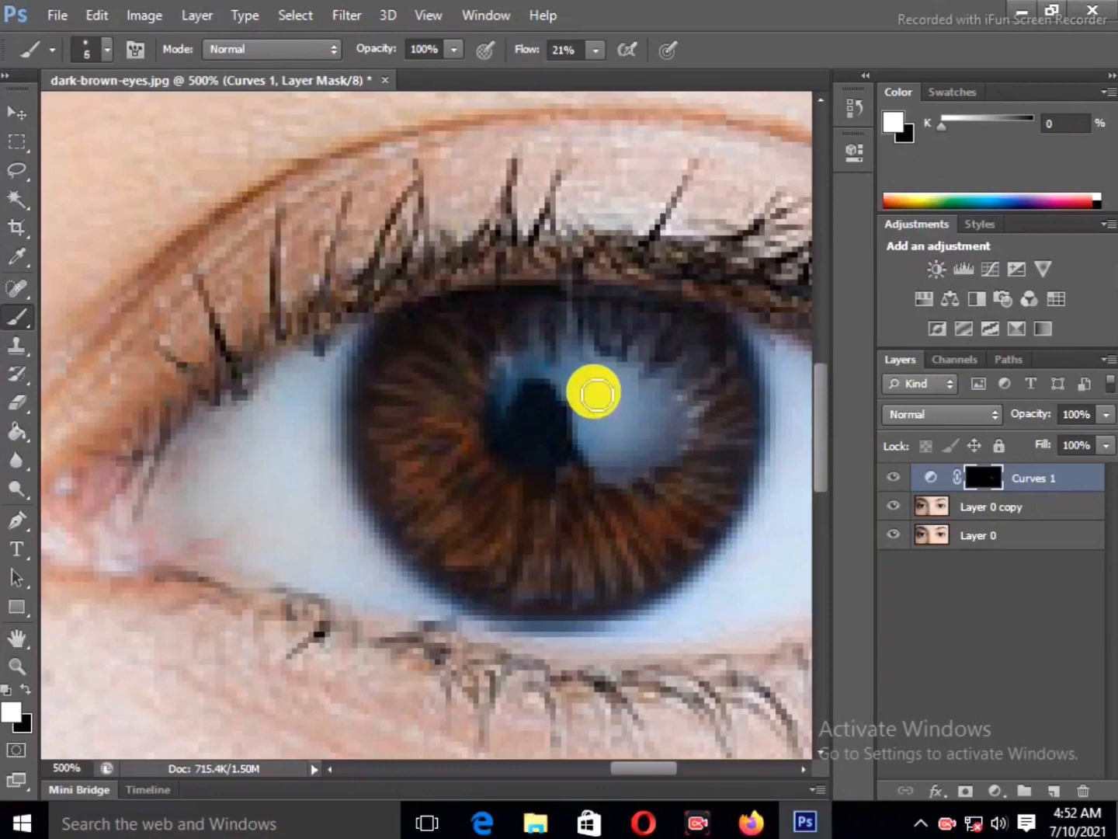
{"action": "mouse_move", "coordinate": [603, 399]}
{"action": "left_mouse_down"}
{"action": "mouse_move", "coordinate": [616, 378]}
{"action": "mouse_move", "coordinate": [626, 417]}
{"action": "mouse_move", "coordinate": [605, 420]}
{"action": "mouse_move", "coordinate": [641, 409]}
{"action": "mouse_move", "coordinate": [649, 430]}
{"action": "mouse_move", "coordinate": [639, 383]}
{"action": "mouse_move", "coordinate": [676, 397]}
{"action": "mouse_move", "coordinate": [674, 428]}
{"action": "mouse_move", "coordinate": [683, 419]}
{"action": "mouse_move", "coordinate": [636, 455]}
{"action": "mouse_move", "coordinate": [688, 441]}
{"action": "mouse_move", "coordinate": [616, 466]}
{"action": "mouse_move", "coordinate": [576, 419]}
{"action": "mouse_move", "coordinate": [576, 382]}
{"action": "mouse_move", "coordinate": [555, 373]}
{"action": "mouse_move", "coordinate": [508, 402]}
{"action": "mouse_move", "coordinate": [514, 365]}
{"action": "mouse_move", "coordinate": [547, 354]}
{"action": "mouse_move", "coordinate": [566, 373]}
{"action": "mouse_move", "coordinate": [526, 381]}
{"action": "mouse_move", "coordinate": [534, 365]}
{"action": "mouse_move", "coordinate": [503, 378]}
{"action": "mouse_move", "coordinate": [578, 342]}
{"action": "mouse_move", "coordinate": [605, 442]}
{"action": "mouse_move", "coordinate": [635, 445]}
{"action": "mouse_move", "coordinate": [628, 454]}
{"action": "mouse_move", "coordinate": [612, 395]}
{"action": "mouse_move", "coordinate": [663, 402]}
{"action": "mouse_move", "coordinate": [648, 434]}
{"action": "mouse_move", "coordinate": [614, 383]}
{"action": "mouse_move", "coordinate": [636, 424]}
{"action": "mouse_move", "coordinate": [564, 361]}
{"action": "mouse_move", "coordinate": [499, 386]}
{"action": "mouse_move", "coordinate": [584, 381]}
{"action": "mouse_move", "coordinate": [627, 437]}
{"action": "left_mouse_up"}
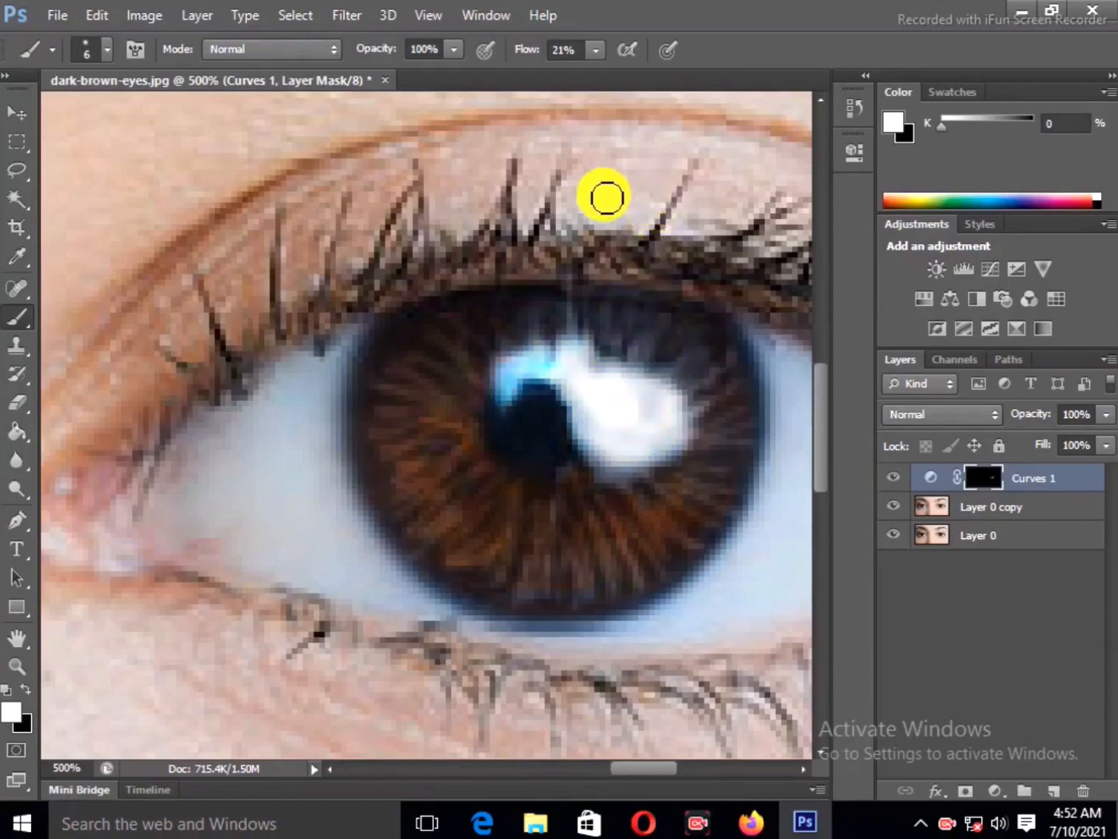
Paint finer, brighter radial streaks over the same iris on the mask with a 1 px brush at 58% flow.
{"action": "left_click", "coordinate": [102, 47]}
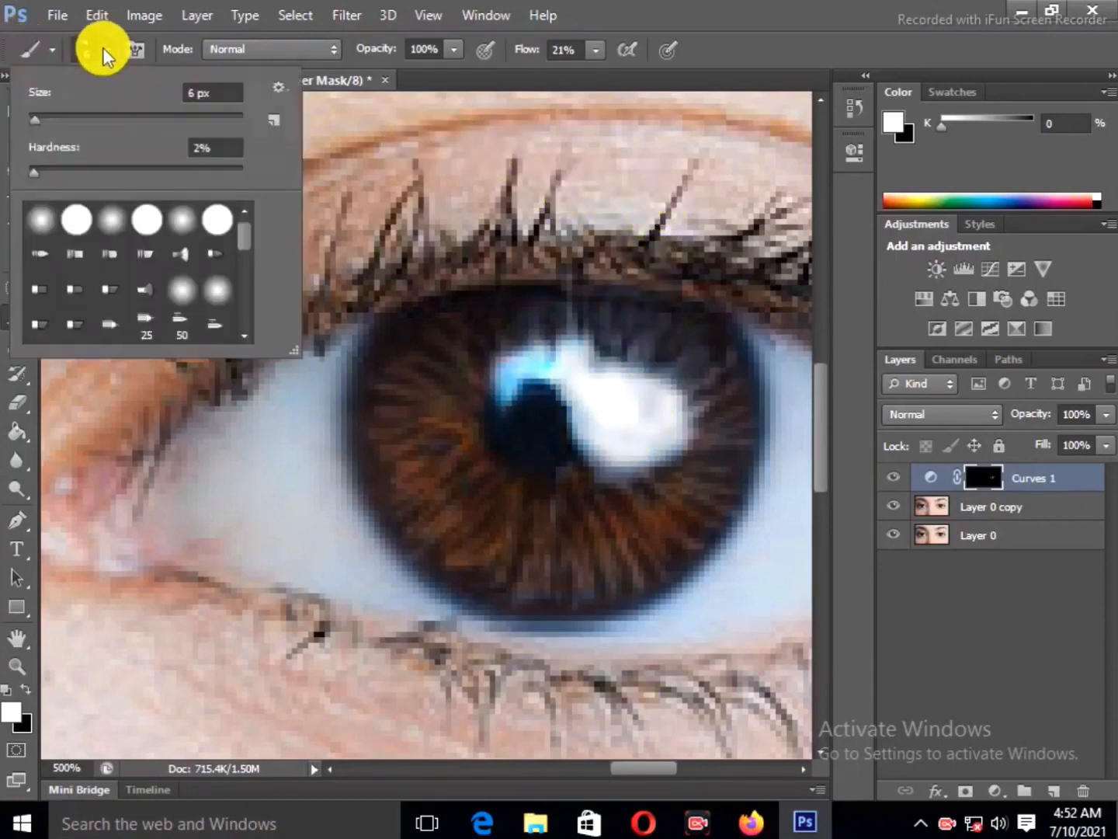
{"action": "left_click", "coordinate": [33, 111]}
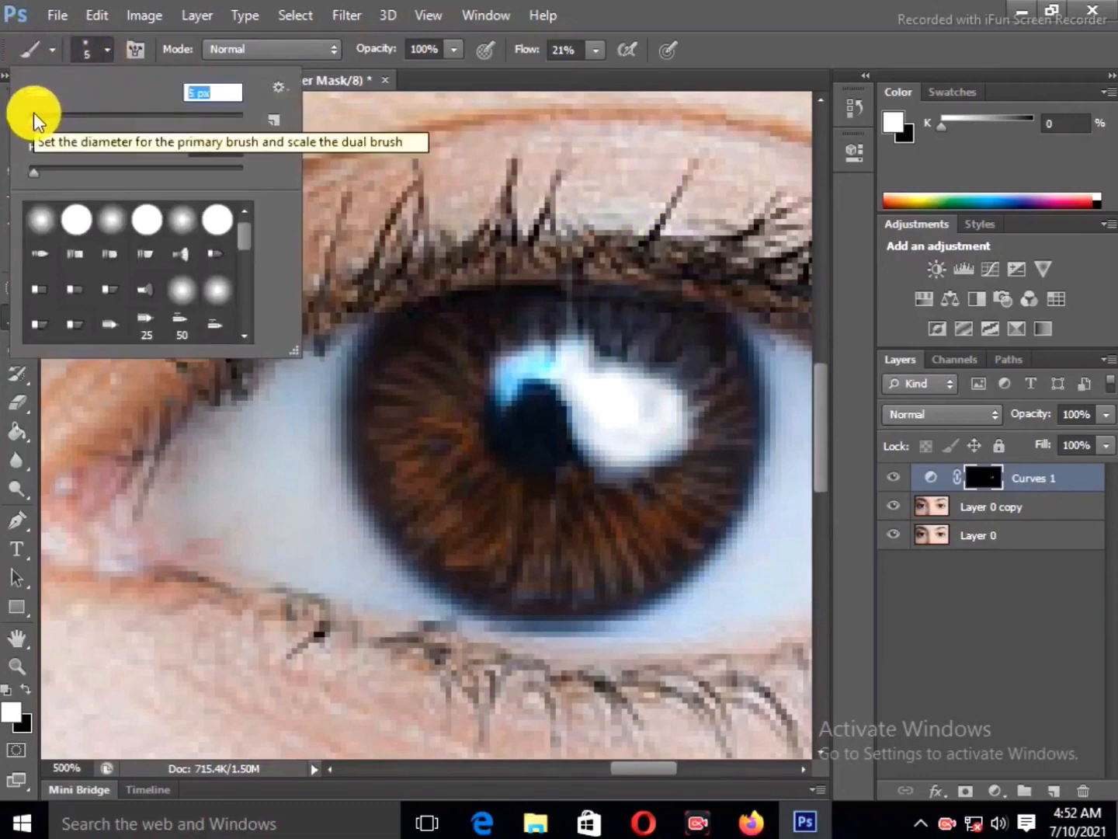
{"action": "left_click", "coordinate": [596, 49]}
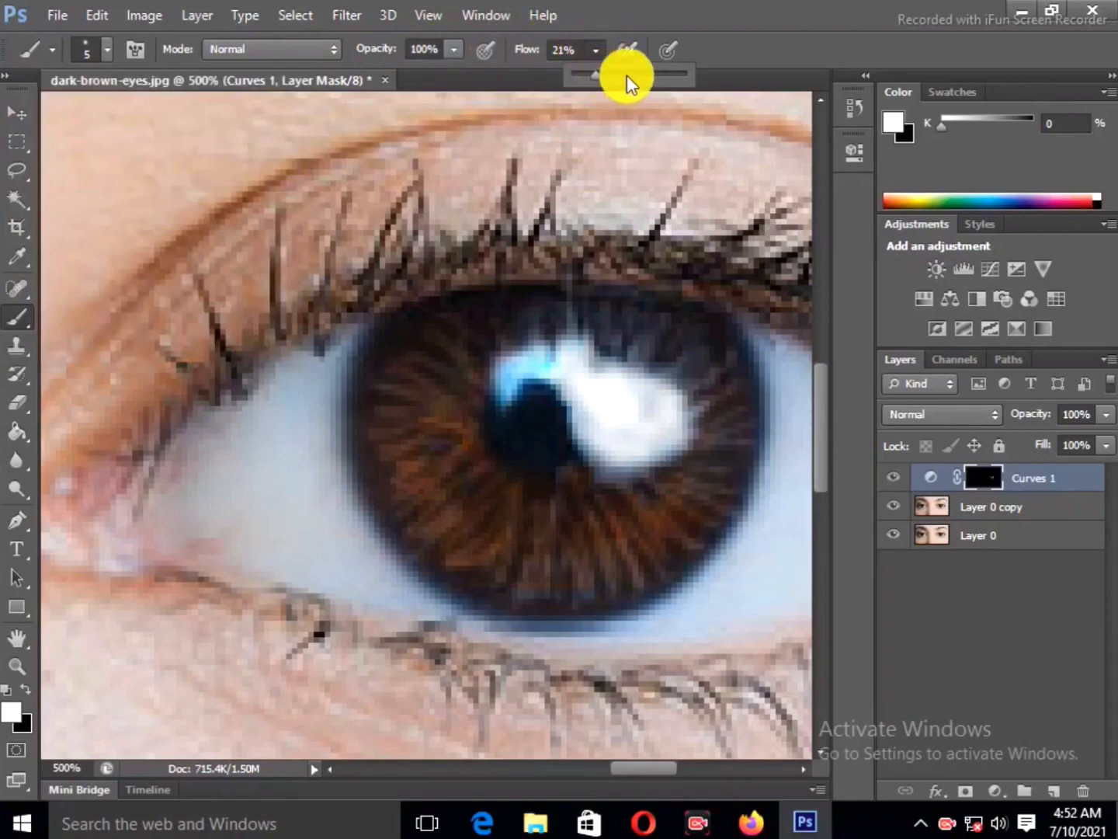
{"action": "left_click_drag", "start_coordinate": [627, 74], "coordinate": [637, 76]}
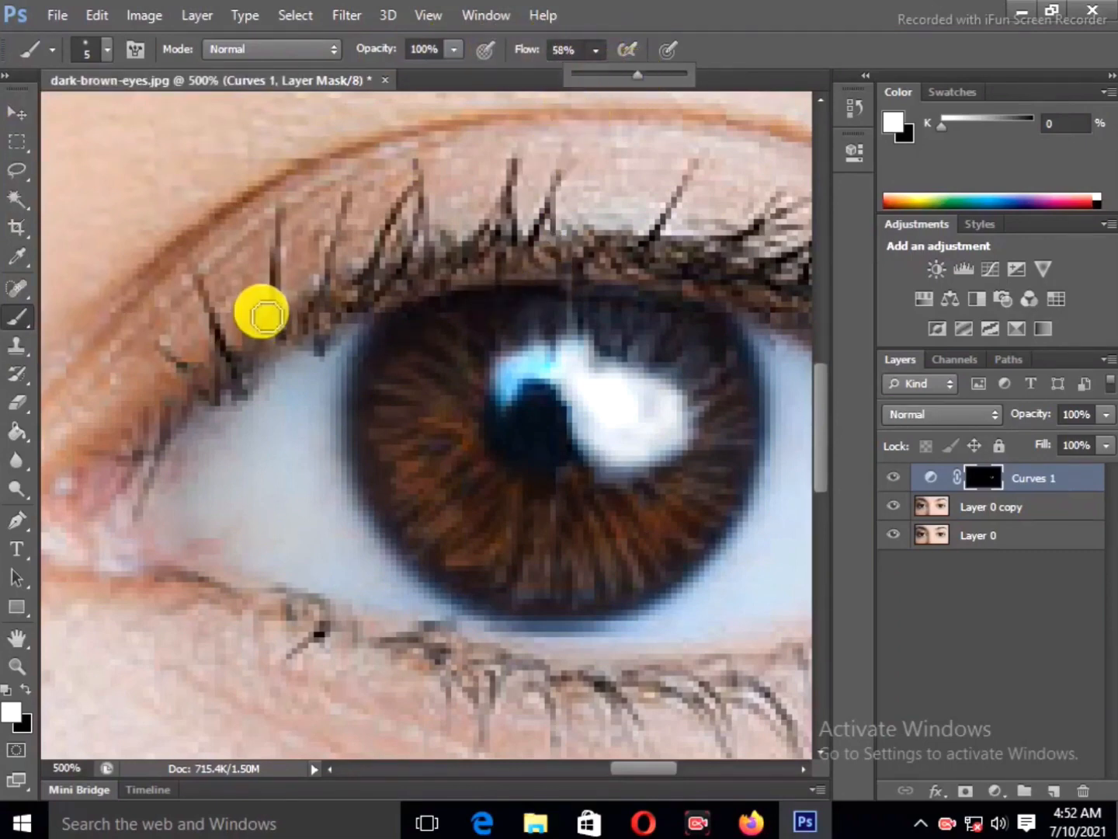
{"action": "left_click", "coordinate": [106, 51]}
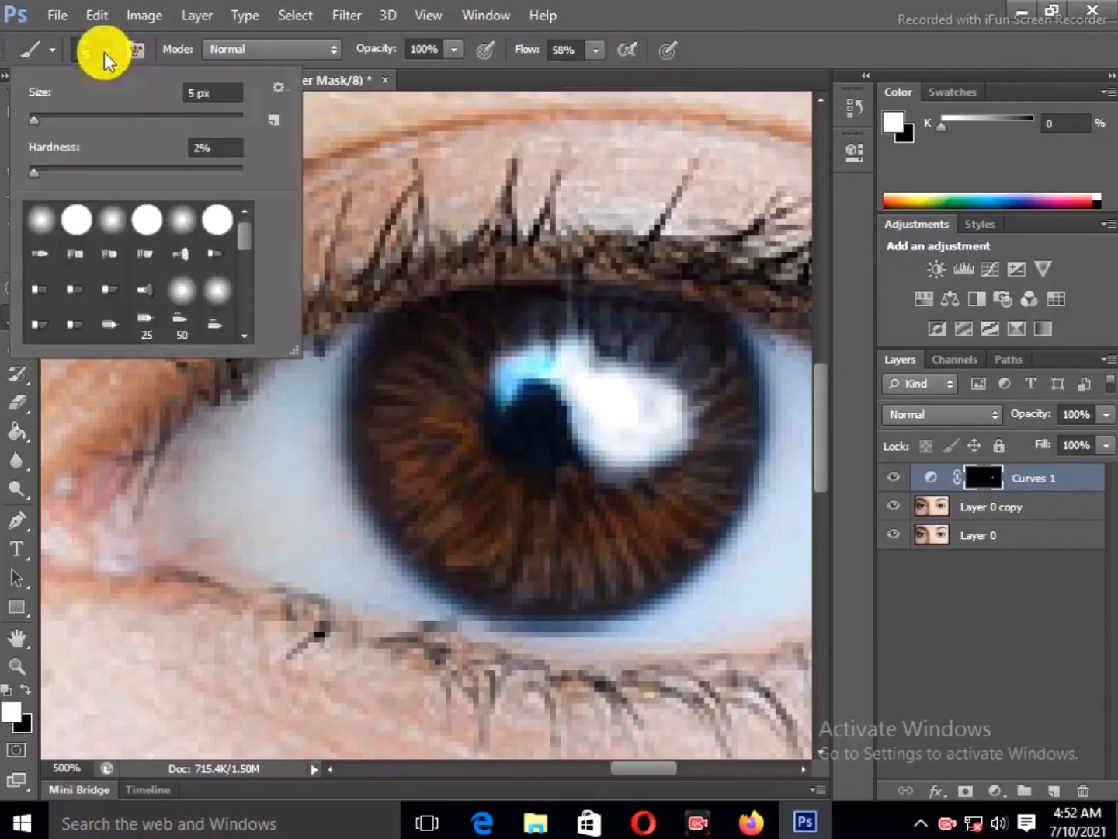
{"action": "left_click", "coordinate": [32, 116]}
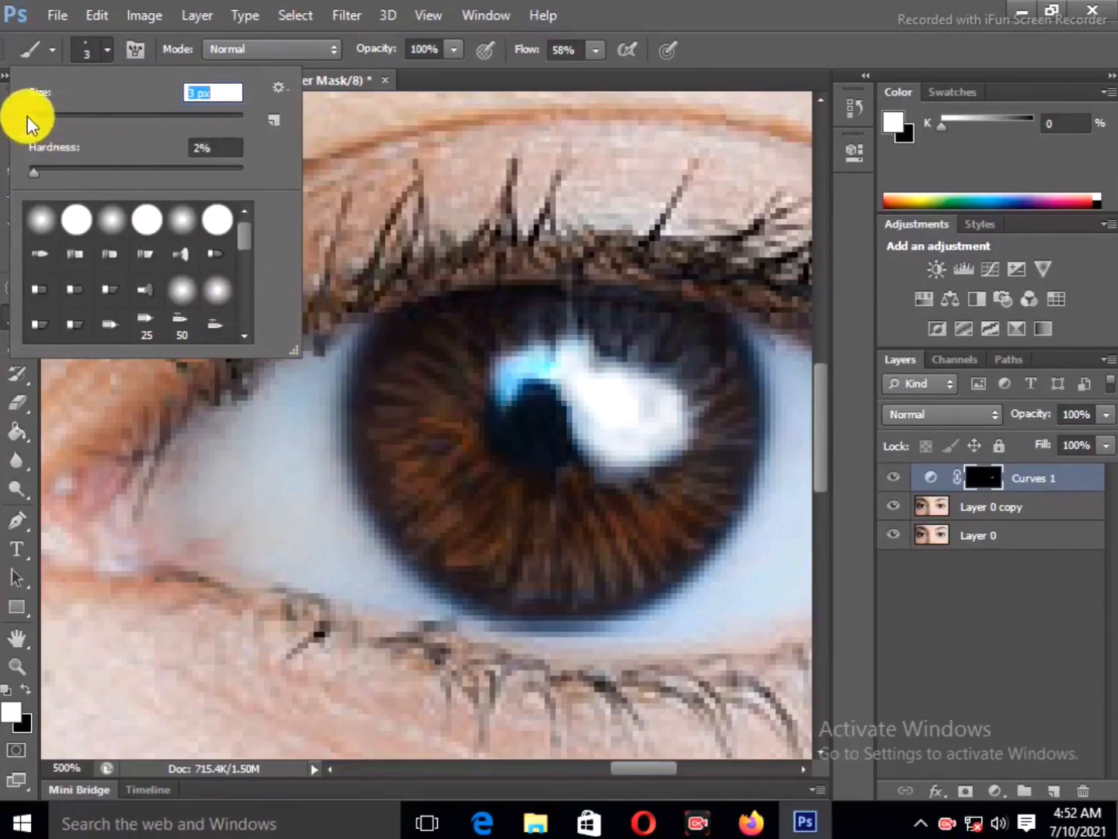
{"action": "left_click", "coordinate": [29, 117]}
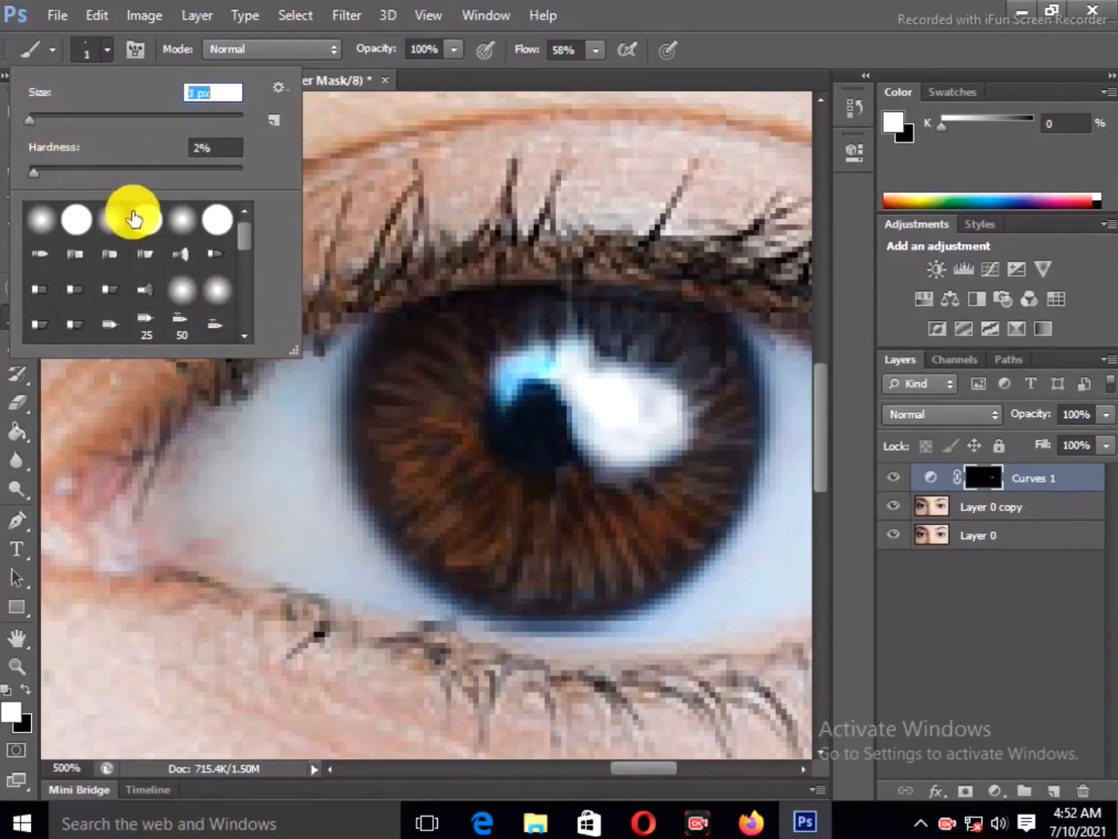
{"action": "left_click", "coordinate": [410, 348]}
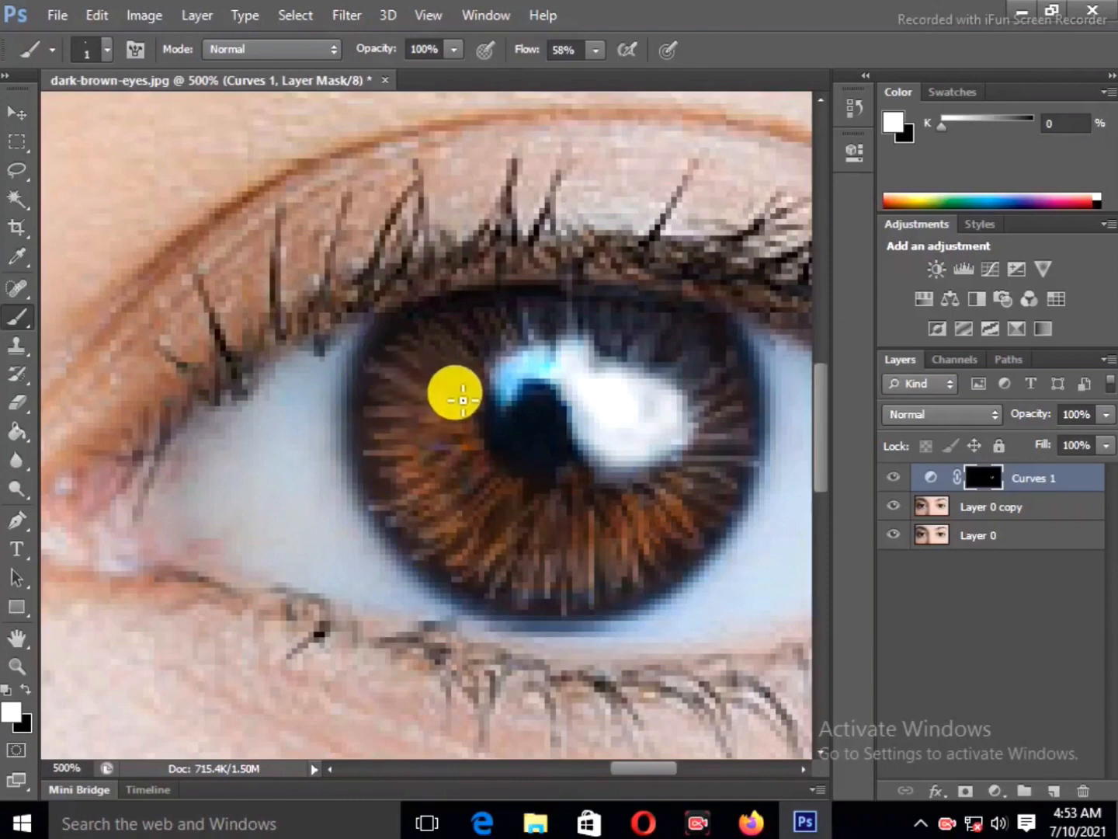
Compare the whole photo with and without the Curves 1 layer to check the brightened iris.
{"action": "left_click", "coordinate": [25, 667]}
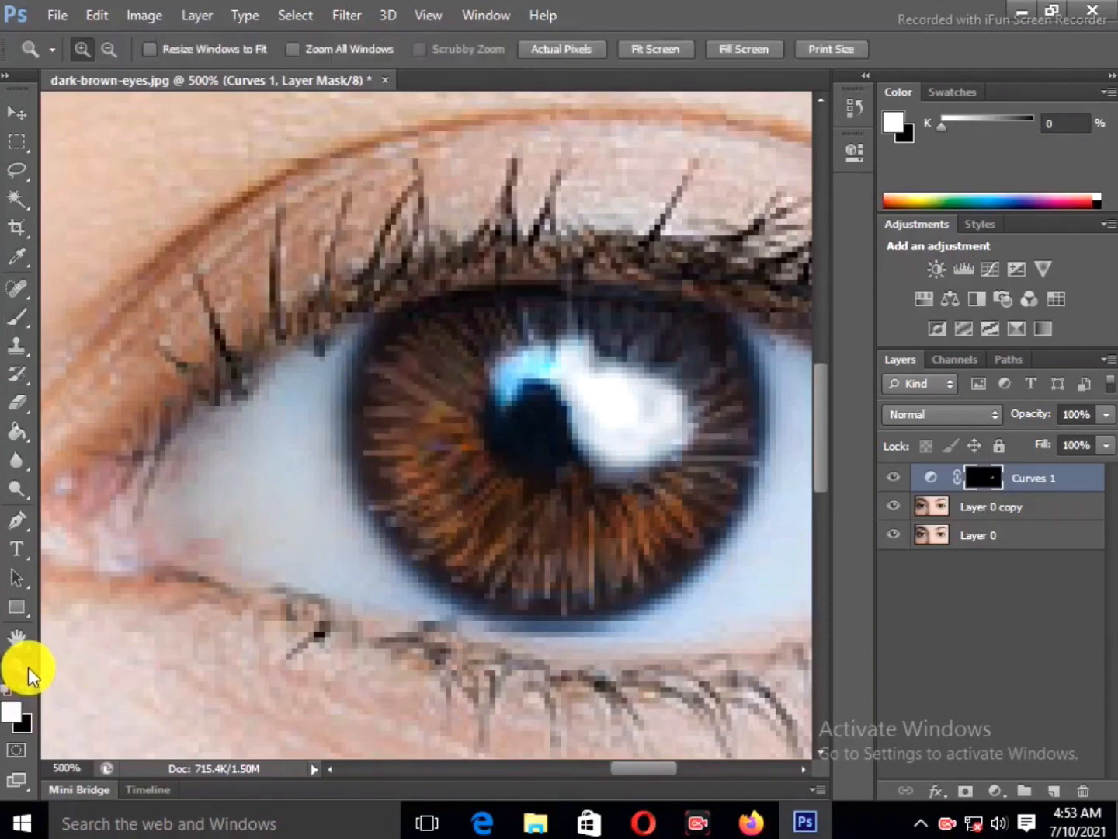
{"action": "left_click", "coordinate": [104, 40]}
{"action": "left_click", "coordinate": [624, 422]}
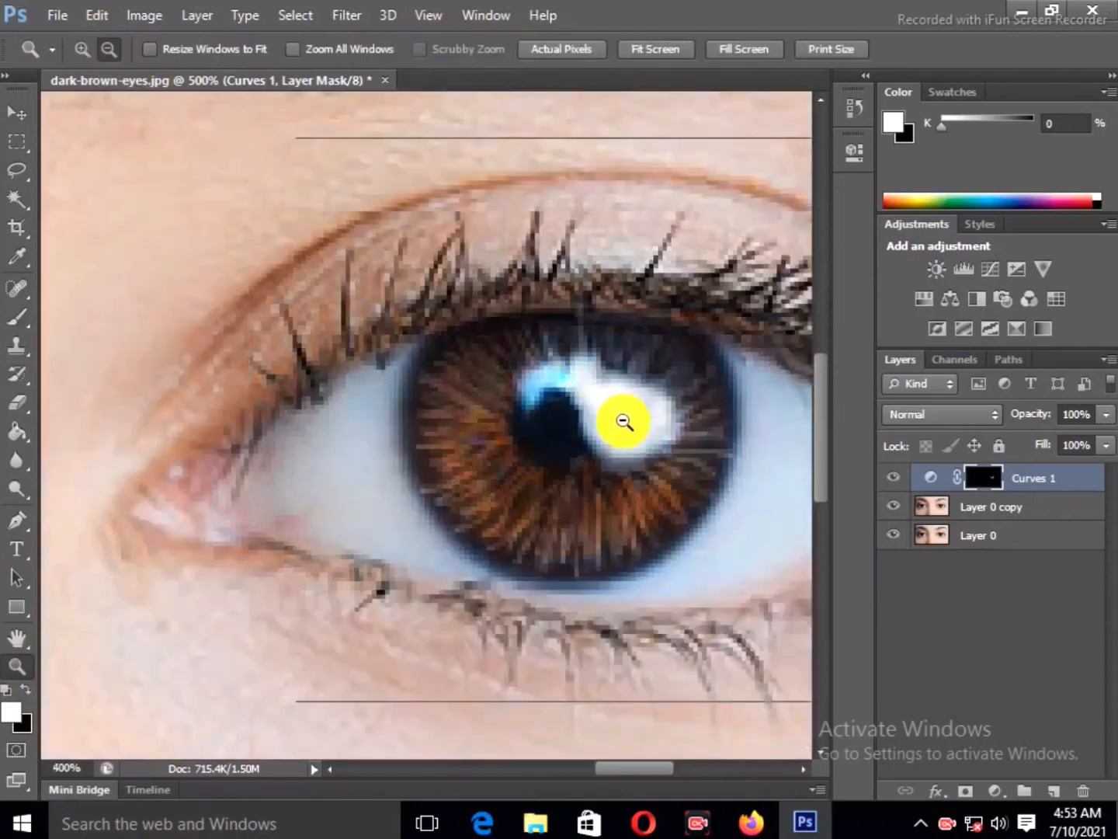
{"action": "left_click", "coordinate": [625, 423]}
{"action": "left_click", "coordinate": [624, 422]}
{"action": "left_click", "coordinate": [625, 422]}
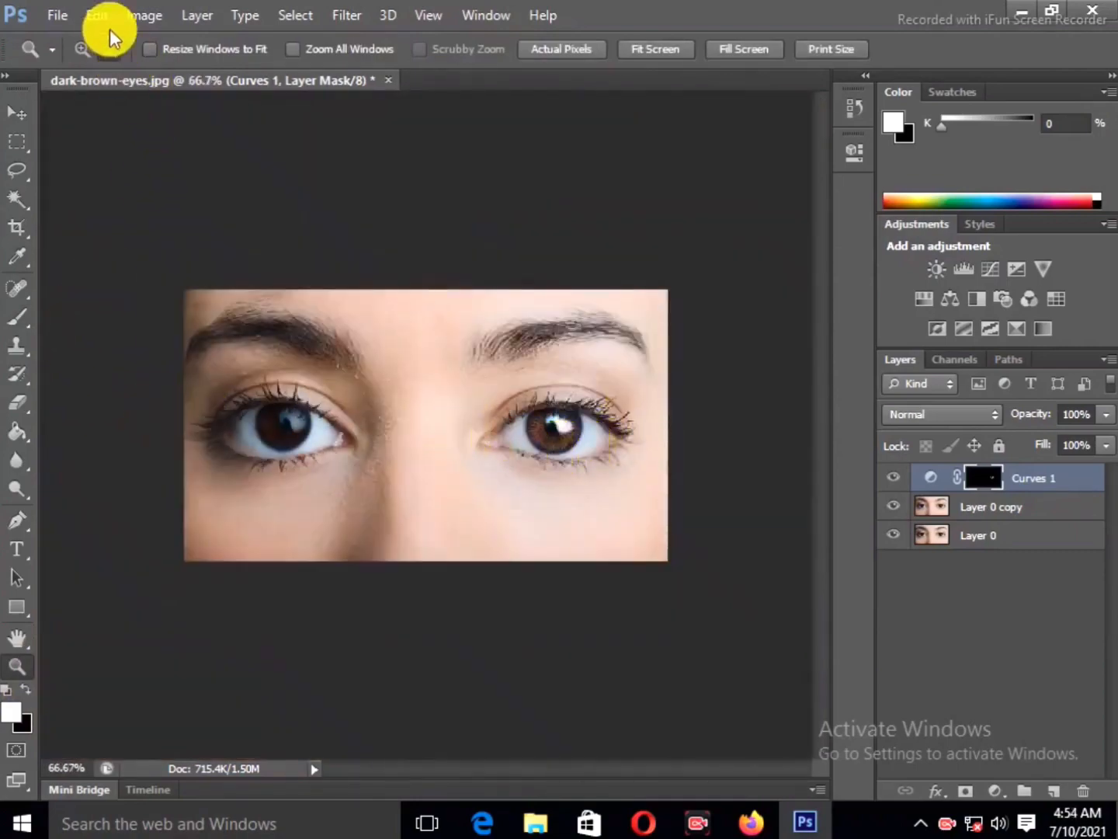
{"action": "left_click", "coordinate": [462, 466]}
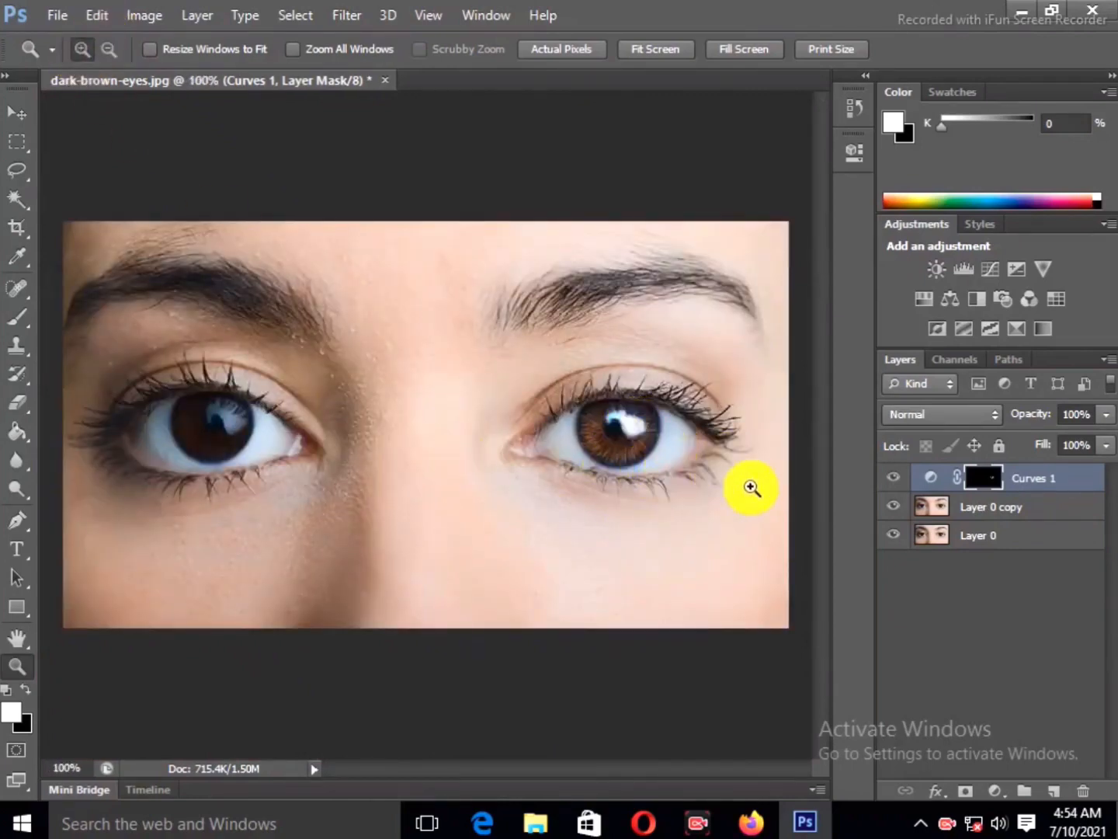
{"action": "left_click", "coordinate": [898, 478]}
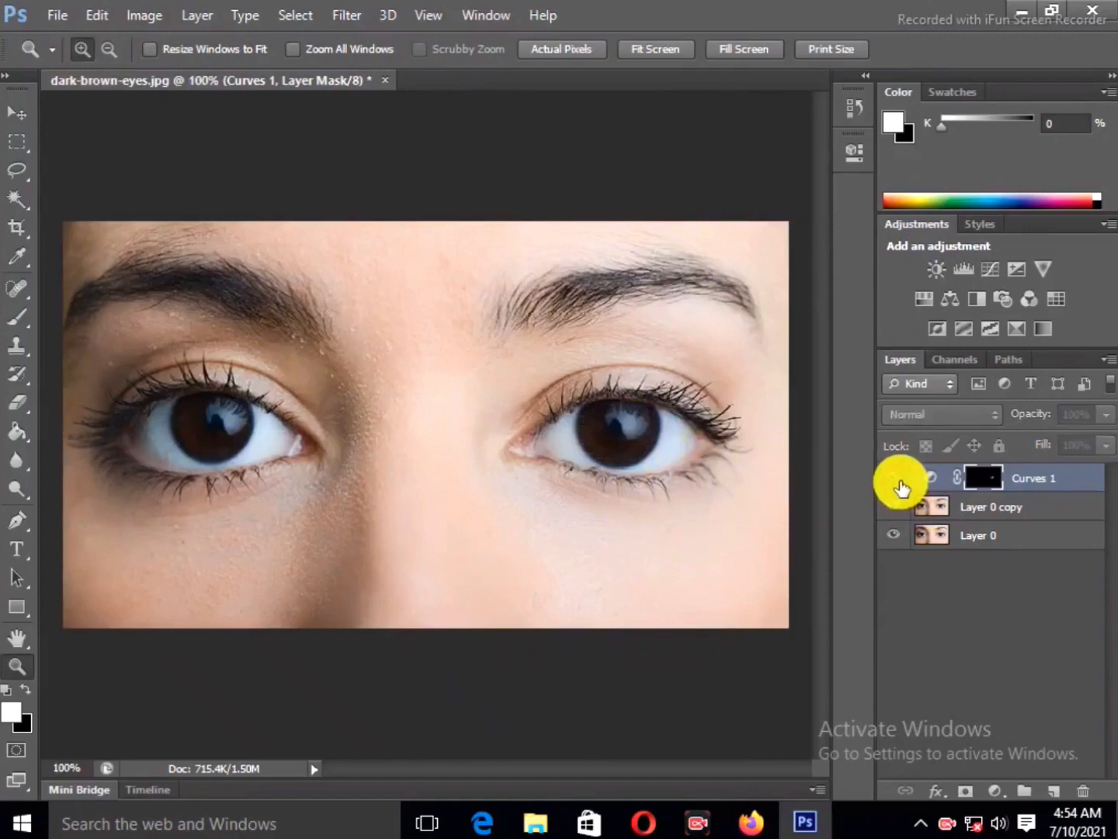
{"action": "left_click", "coordinate": [898, 479]}
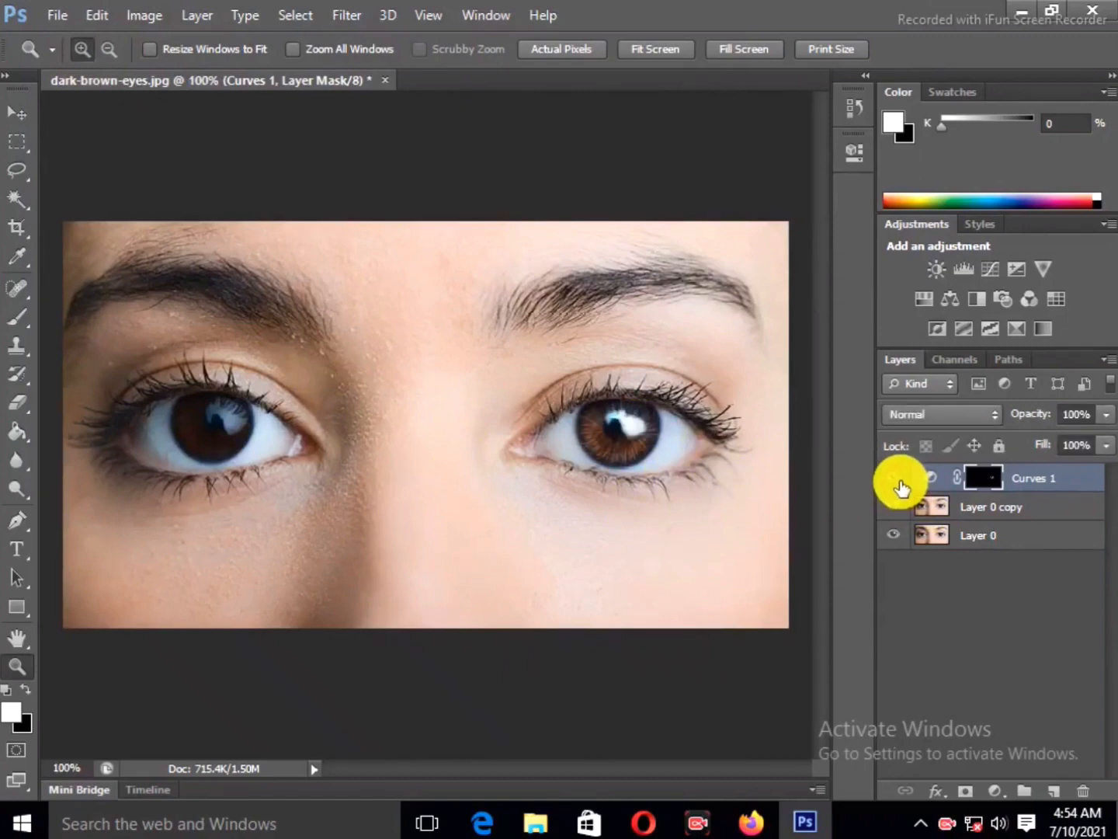
{"action": "left_click", "coordinate": [898, 479]}
{"action": "left_click", "coordinate": [899, 479]}
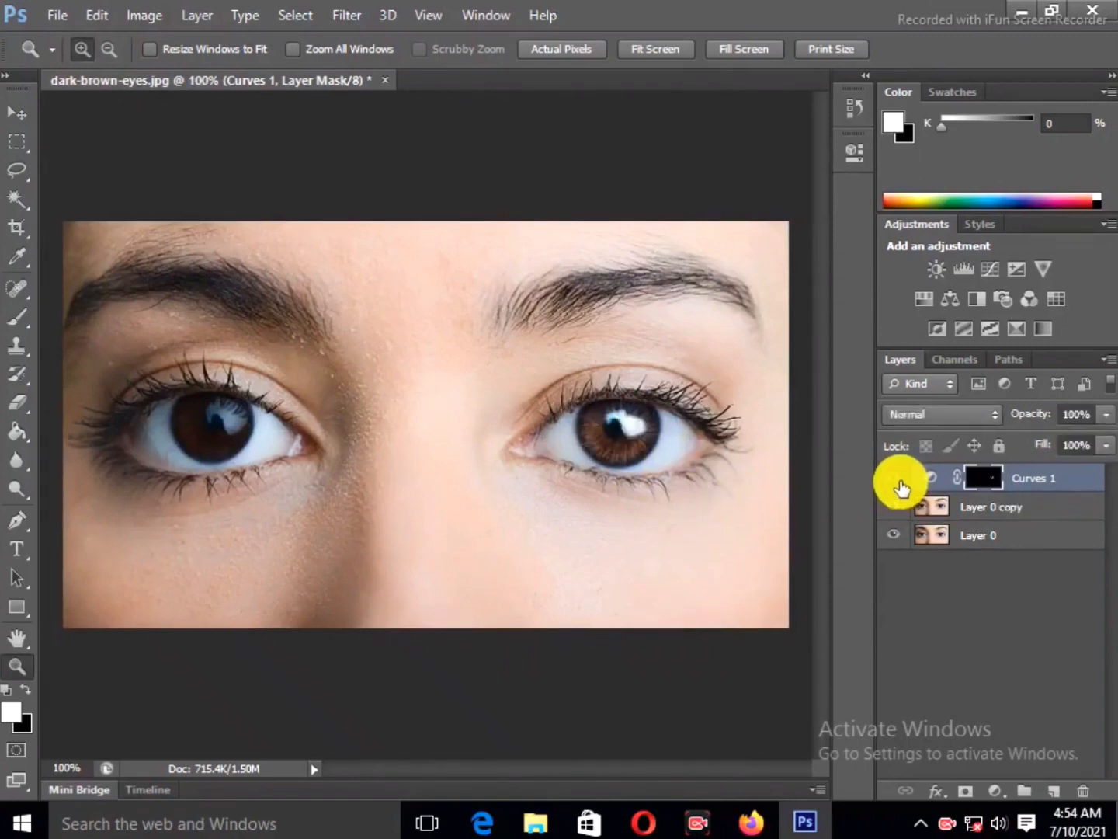